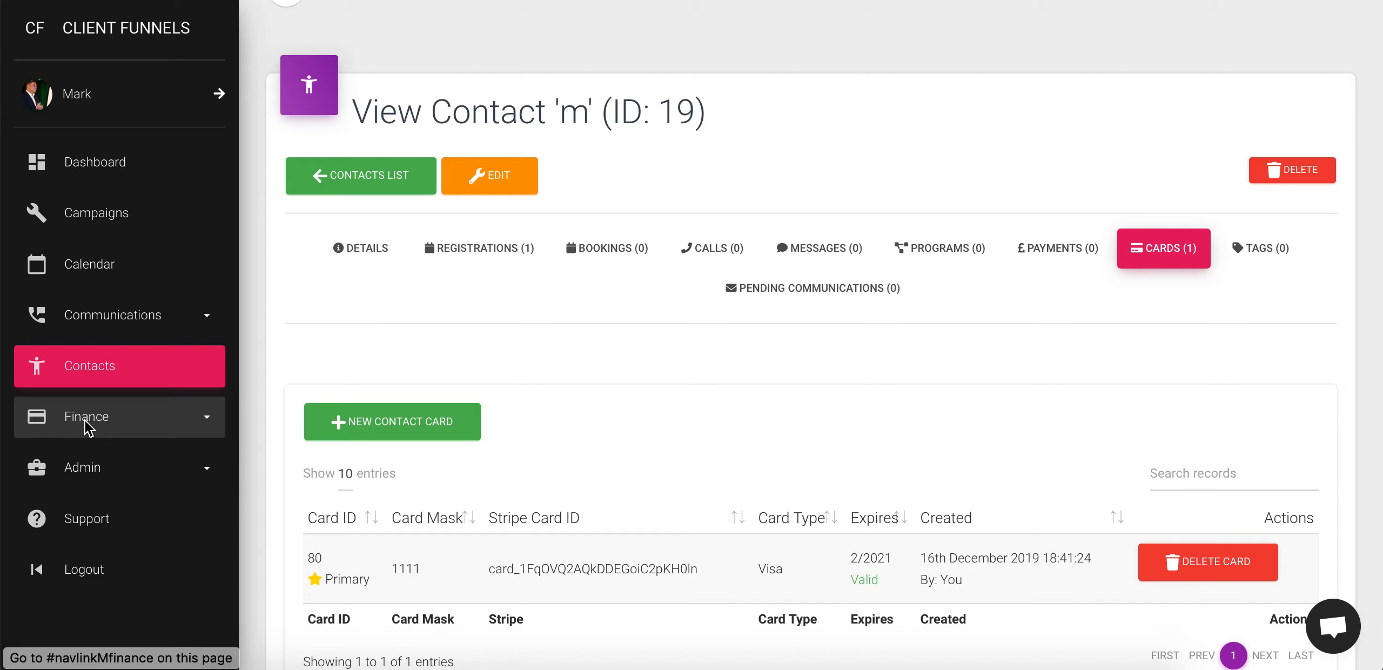
# Start a new contract under Finance > Contracts with the 'coaching-contract sample' PDF attached
pyautogui.click(99, 425)
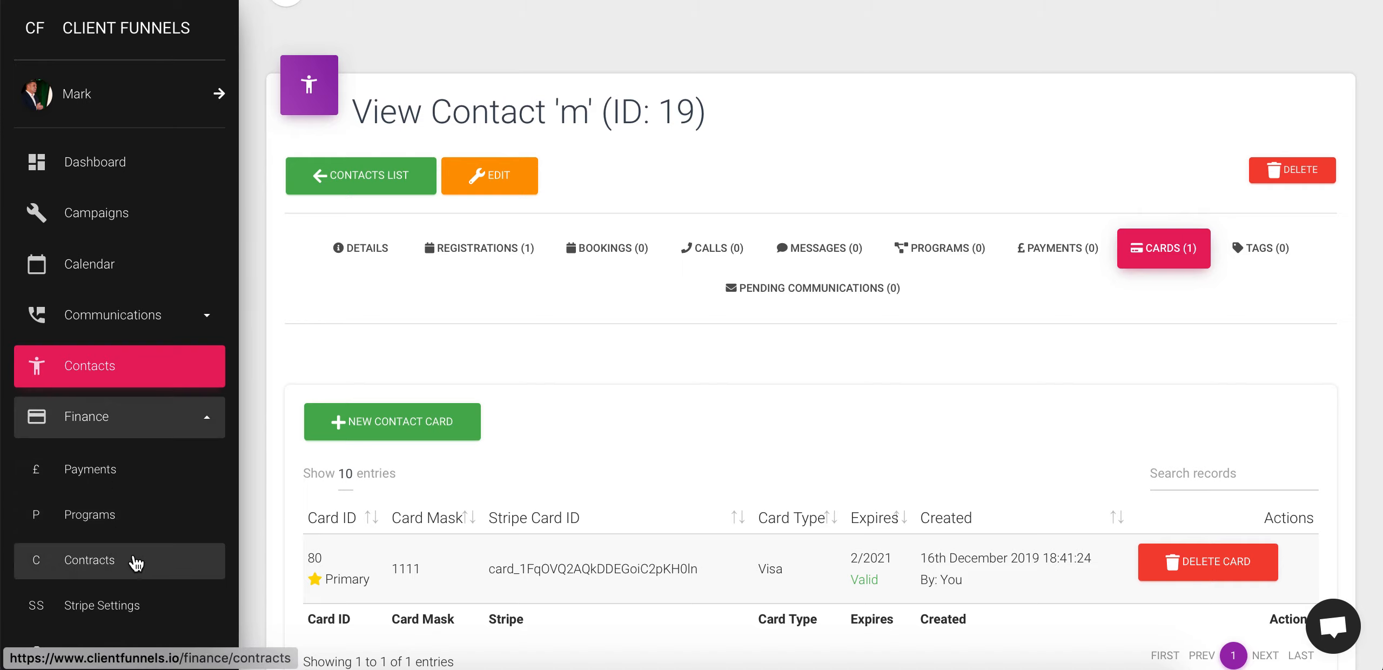
pyautogui.click(132, 561)
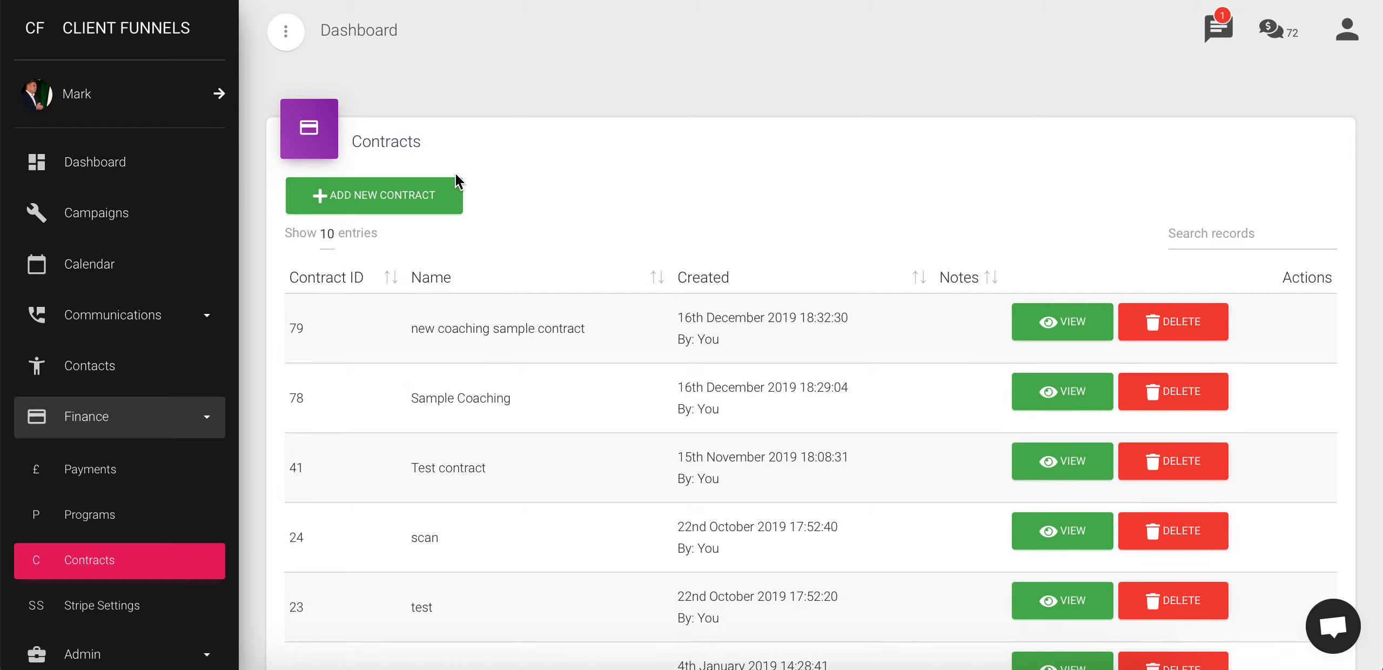
pyautogui.click(419, 202)
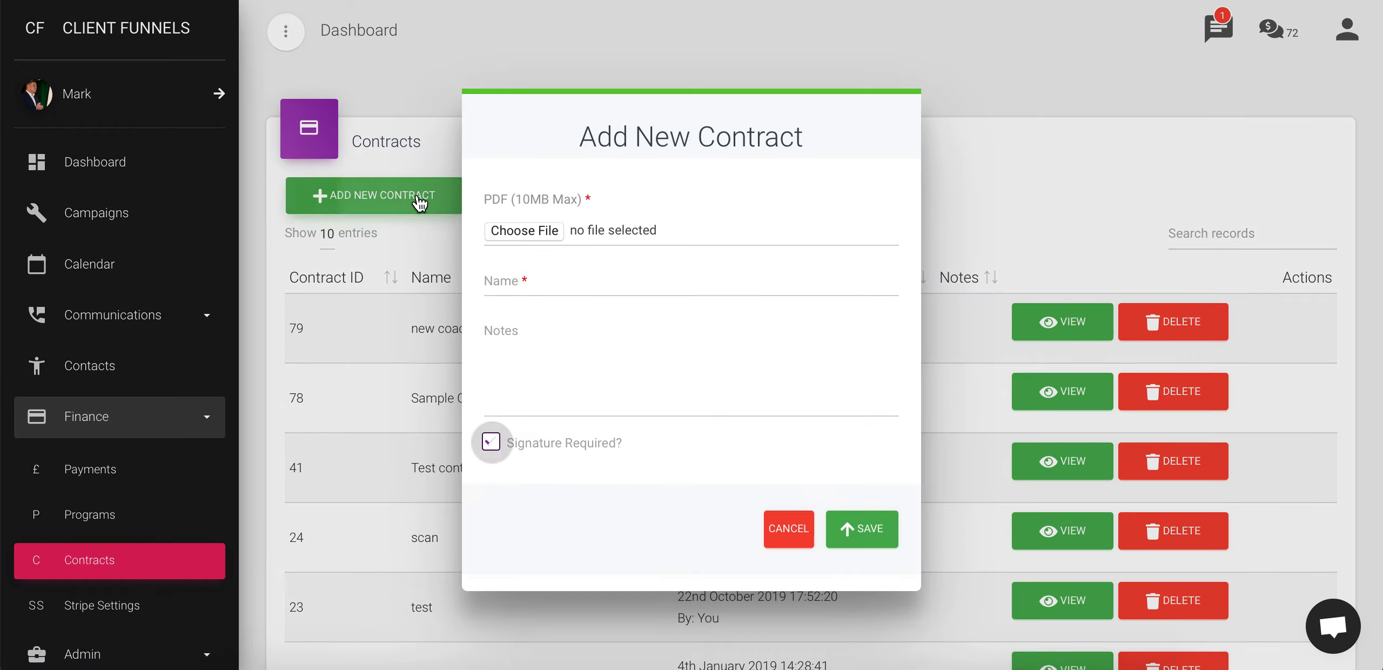
pyautogui.click(542, 232)
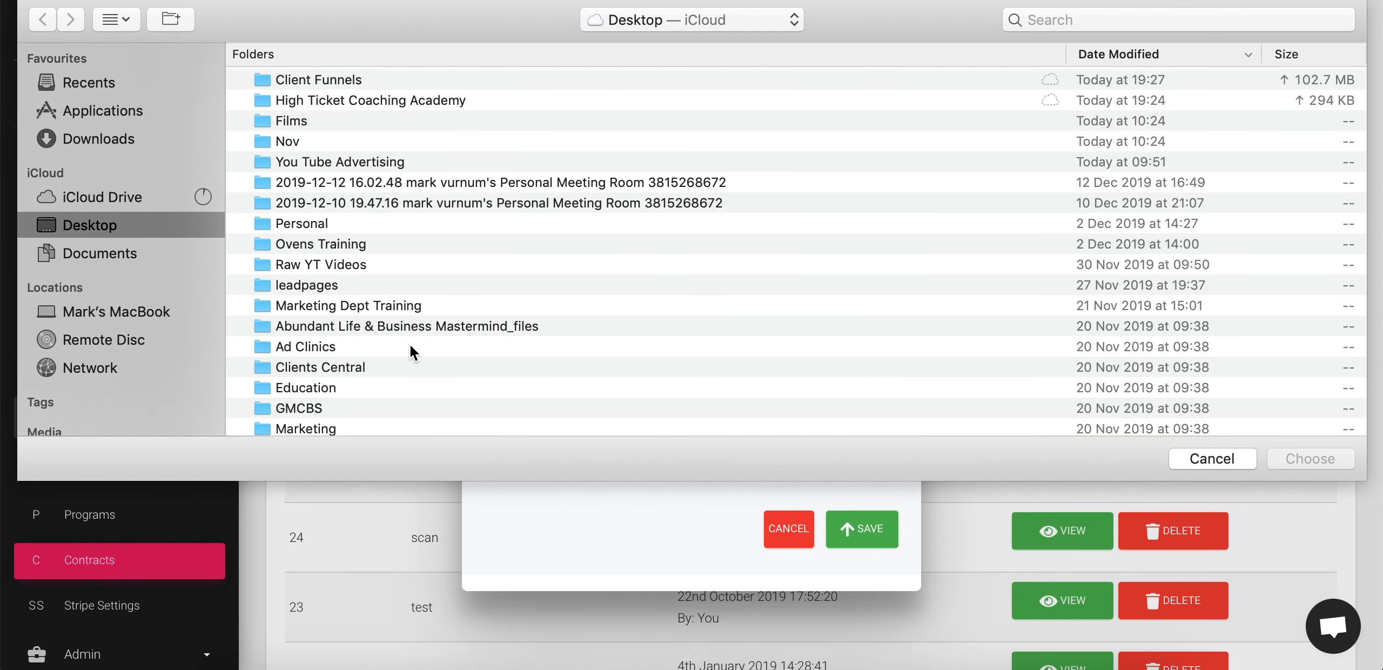
pyautogui.scroll(-3, 409, 343)
pyautogui.scroll(-10, 410, 343)
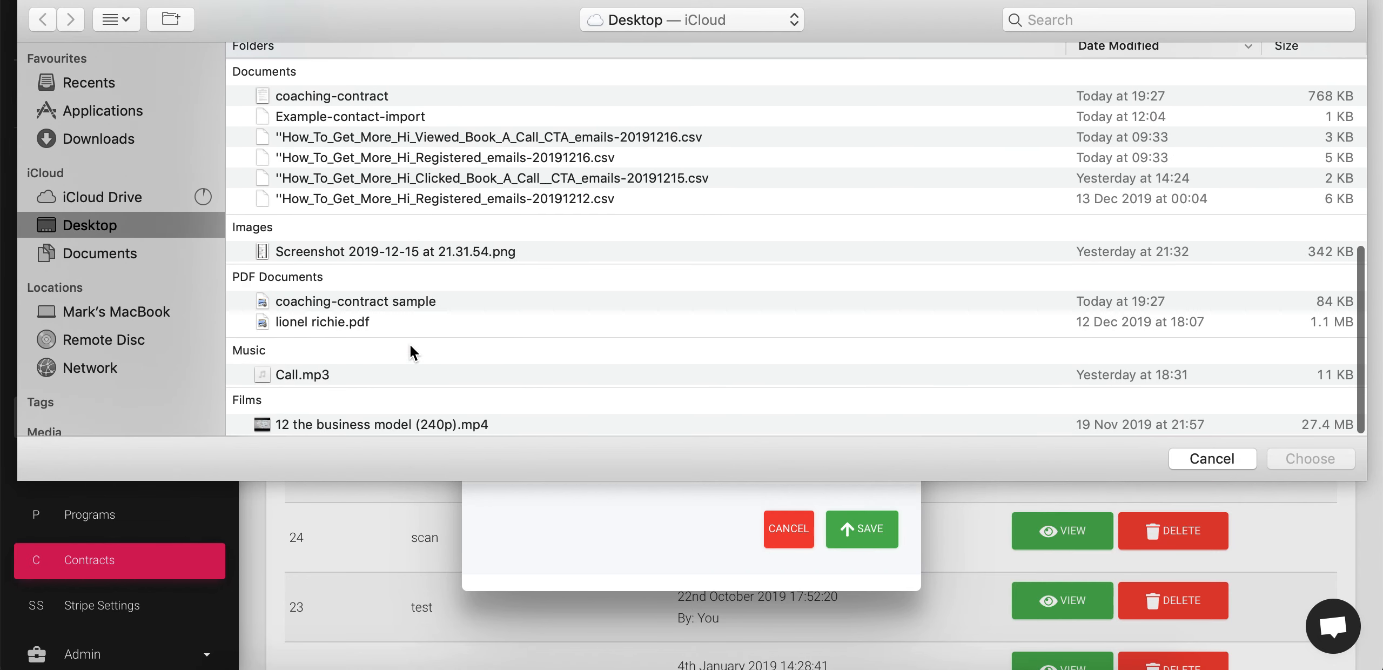
pyautogui.click(369, 310)
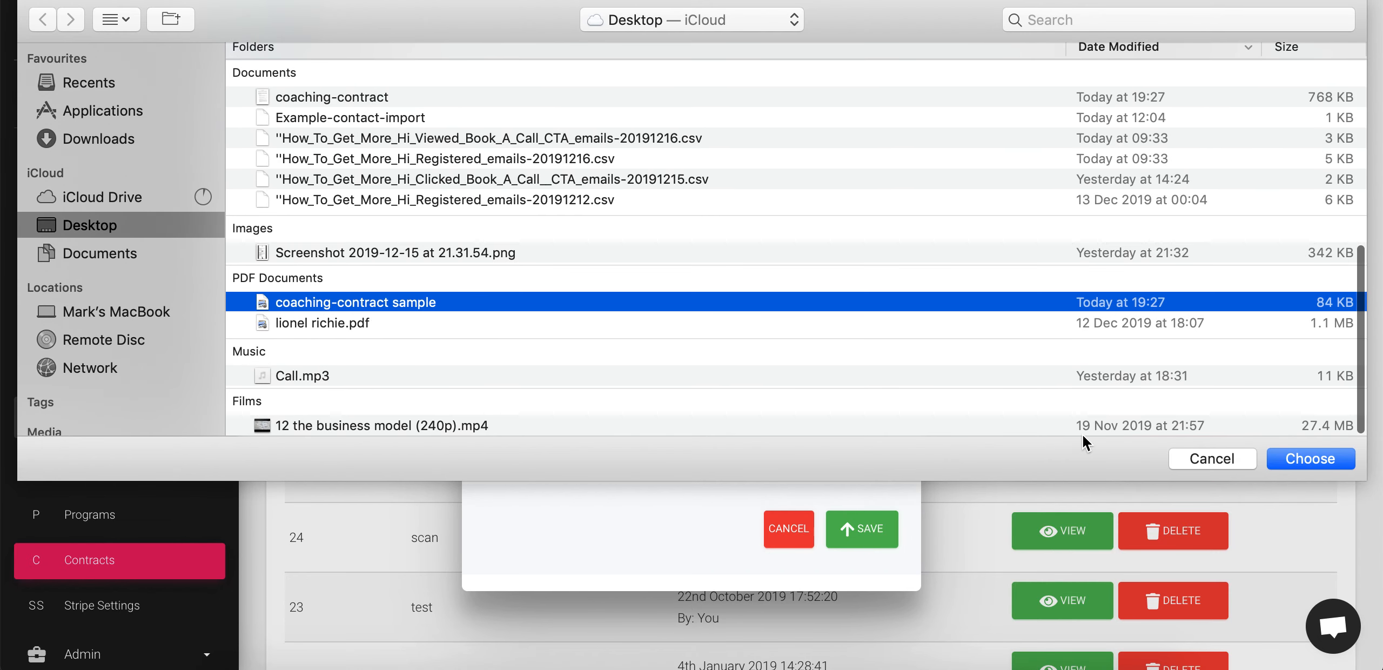
pyautogui.click(1302, 459)
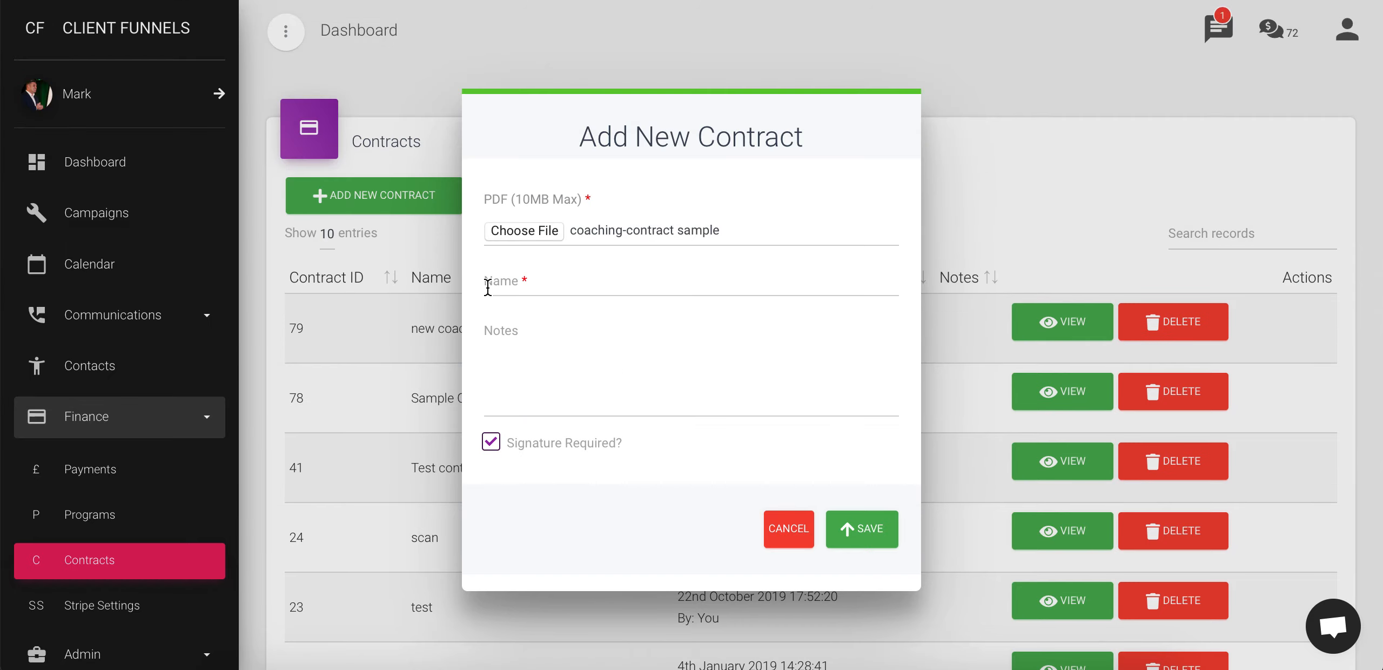
# Name the contract 'Coaching Agreement' and save it, adding it as contract 80
pyautogui.click(487, 275)
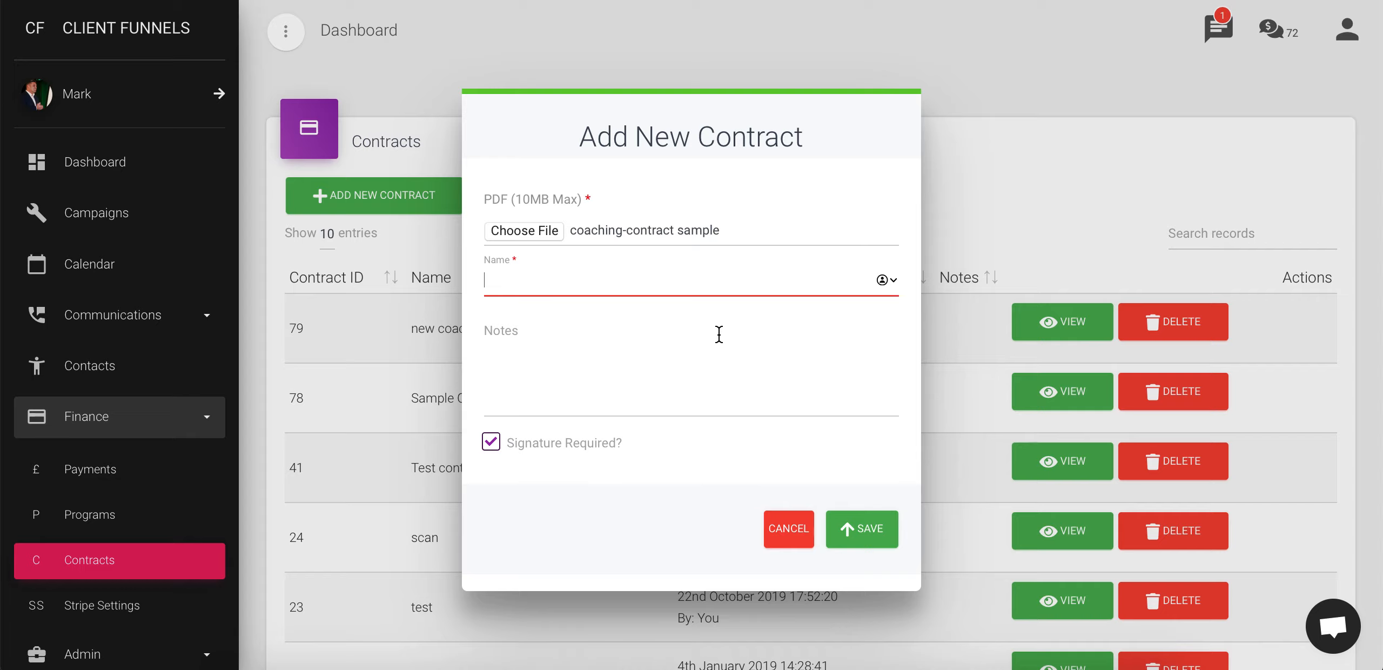
pyautogui.write('Coac')
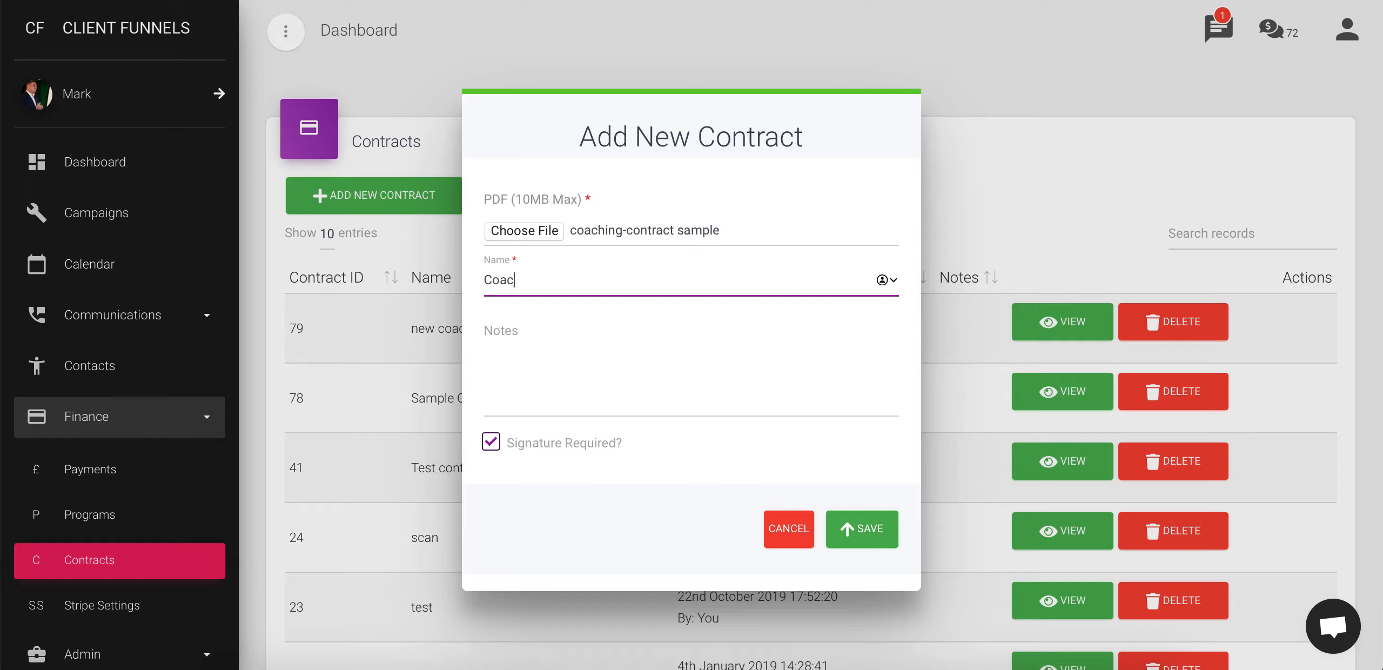
pyautogui.write('hing Agreement')
pyautogui.click(776, 379)
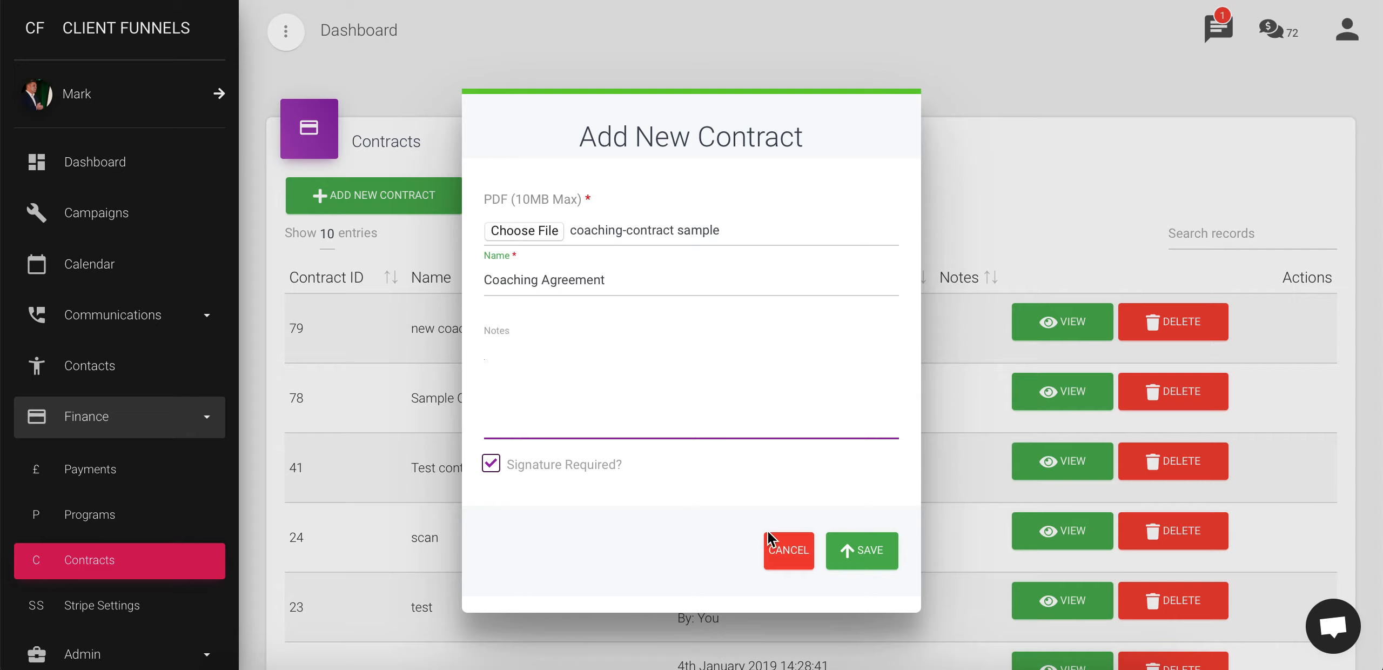
pyautogui.click(870, 549)
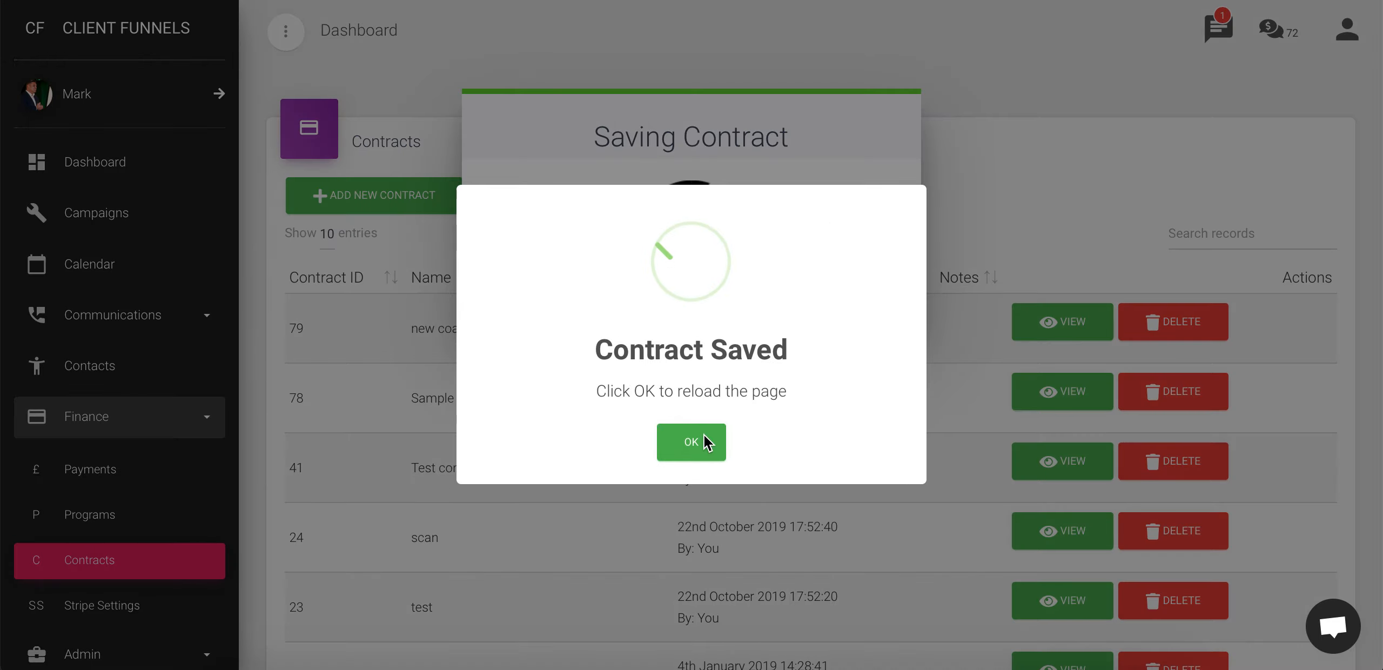
pyautogui.click(686, 441)
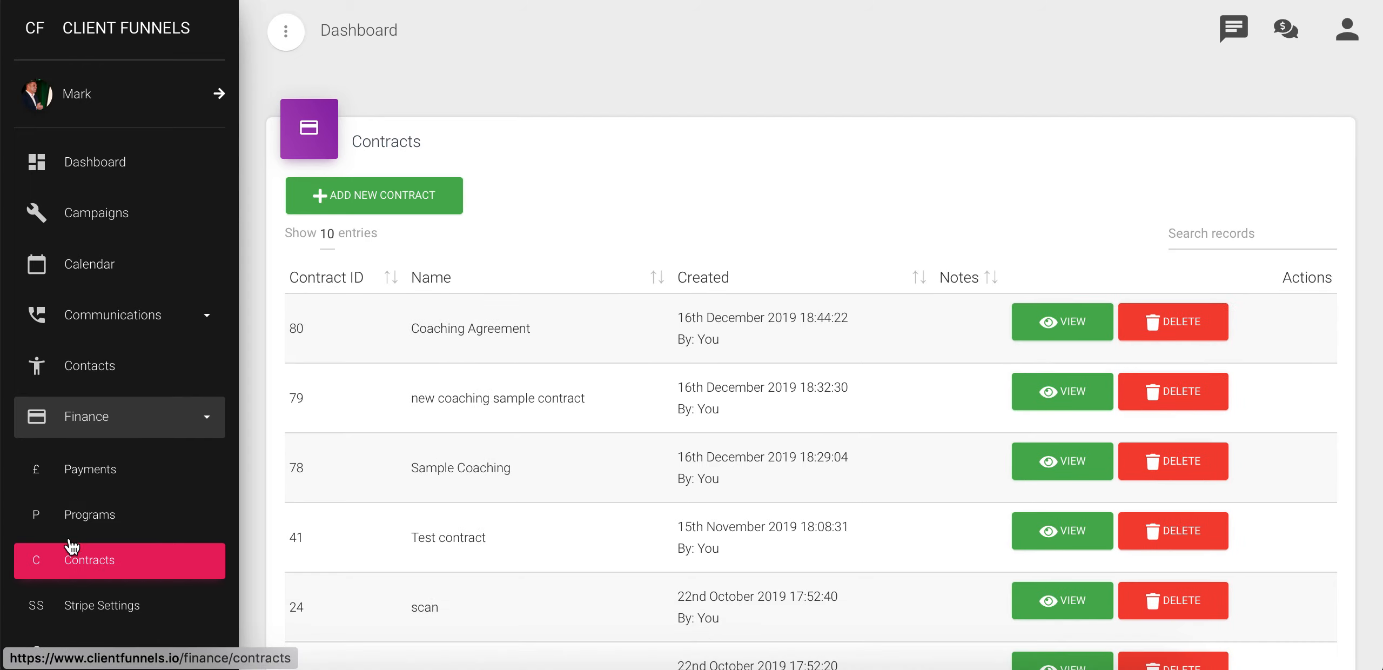
# Open the Programs list under Finance
pyautogui.click(83, 516)
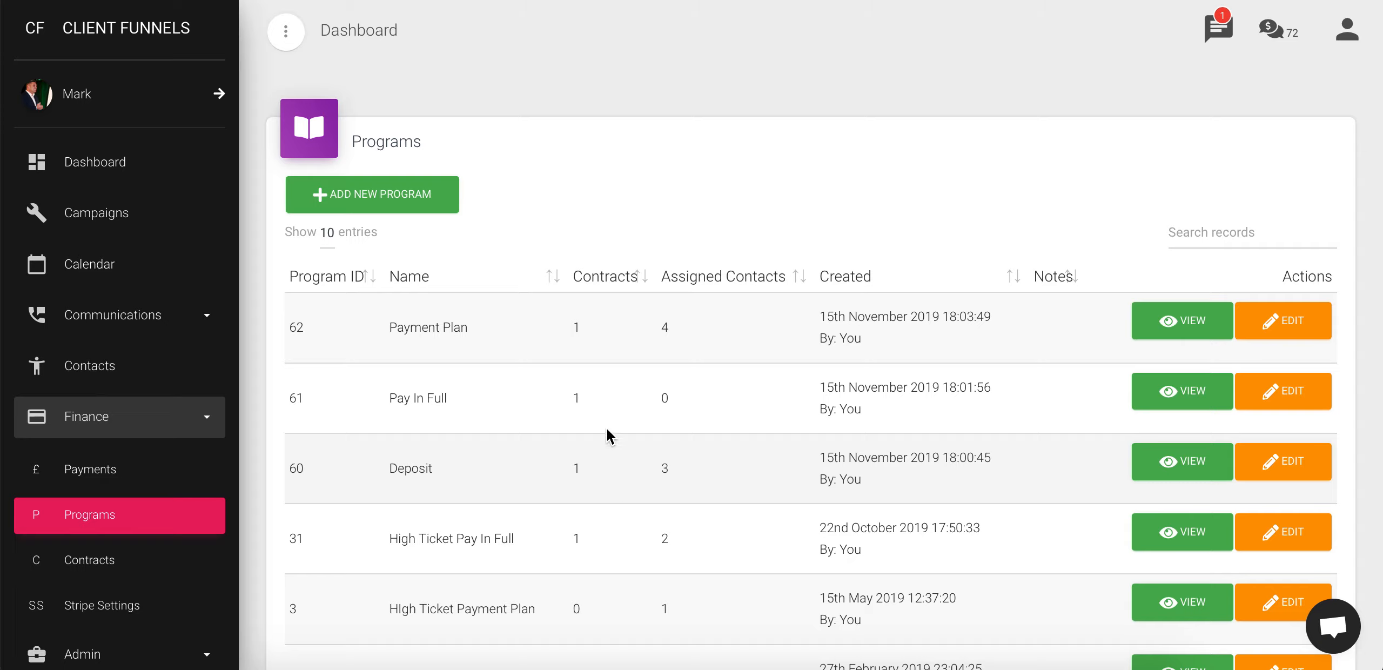
# Swap Deposit's contract for Coaching Agreement (ID: 80), untick Recurring Payment, and save
pyautogui.click(1275, 466)
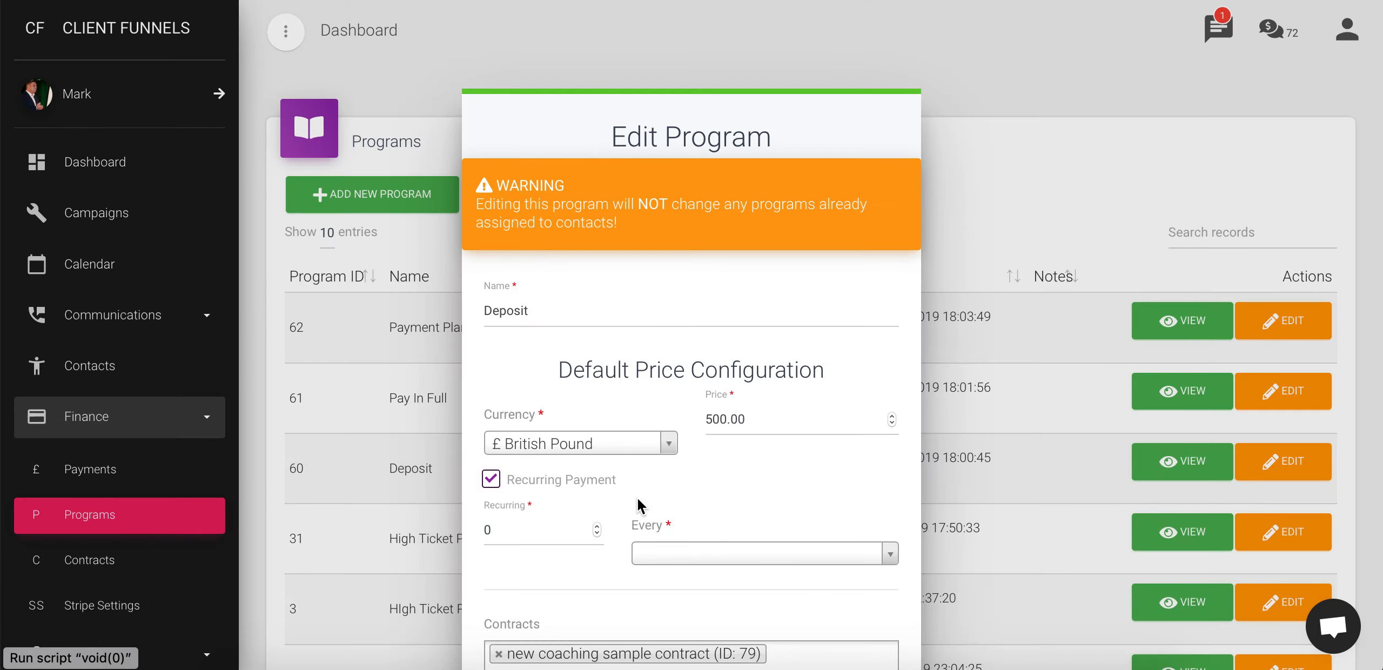
pyautogui.scroll(-5, 644, 482)
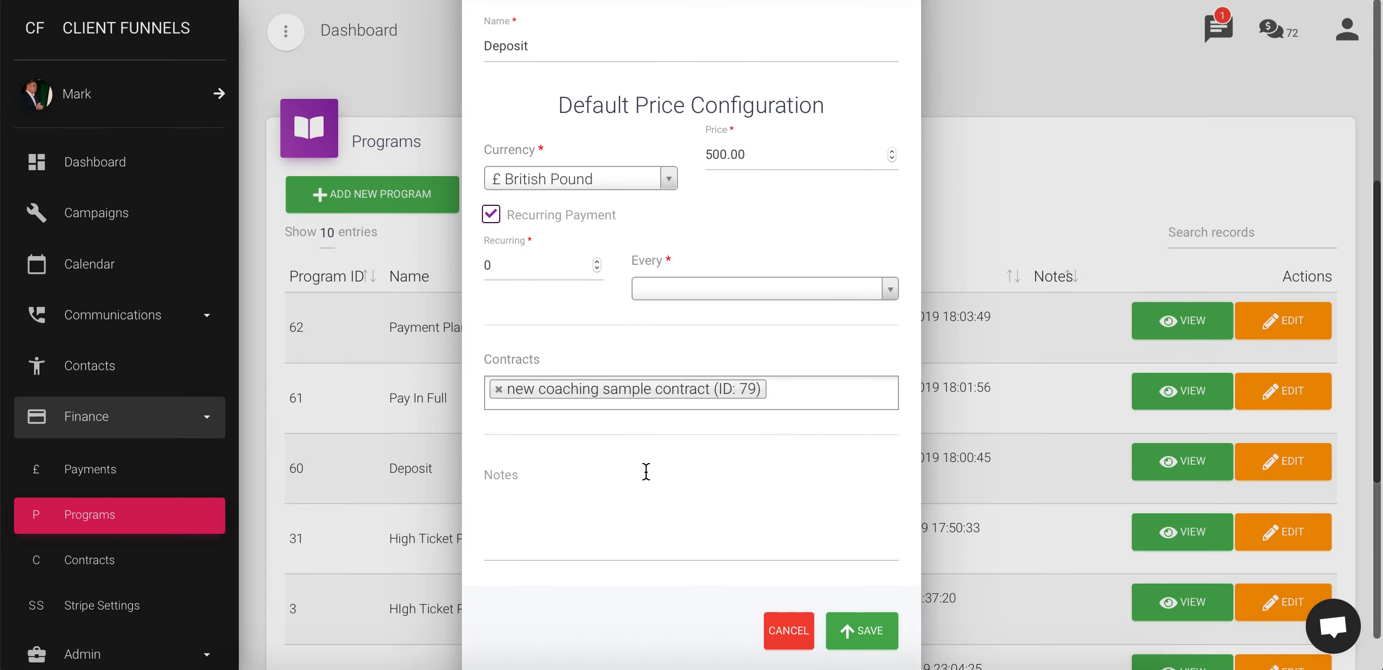
pyautogui.click(498, 389)
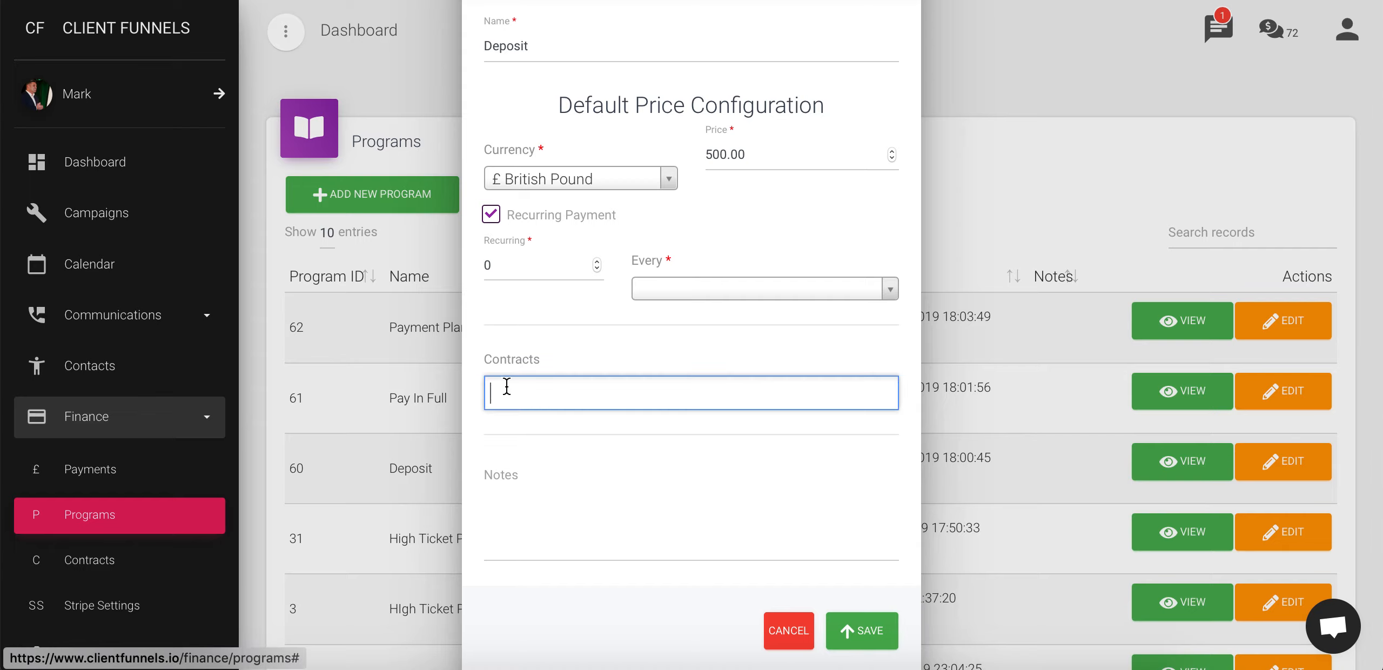
pyautogui.click(632, 428)
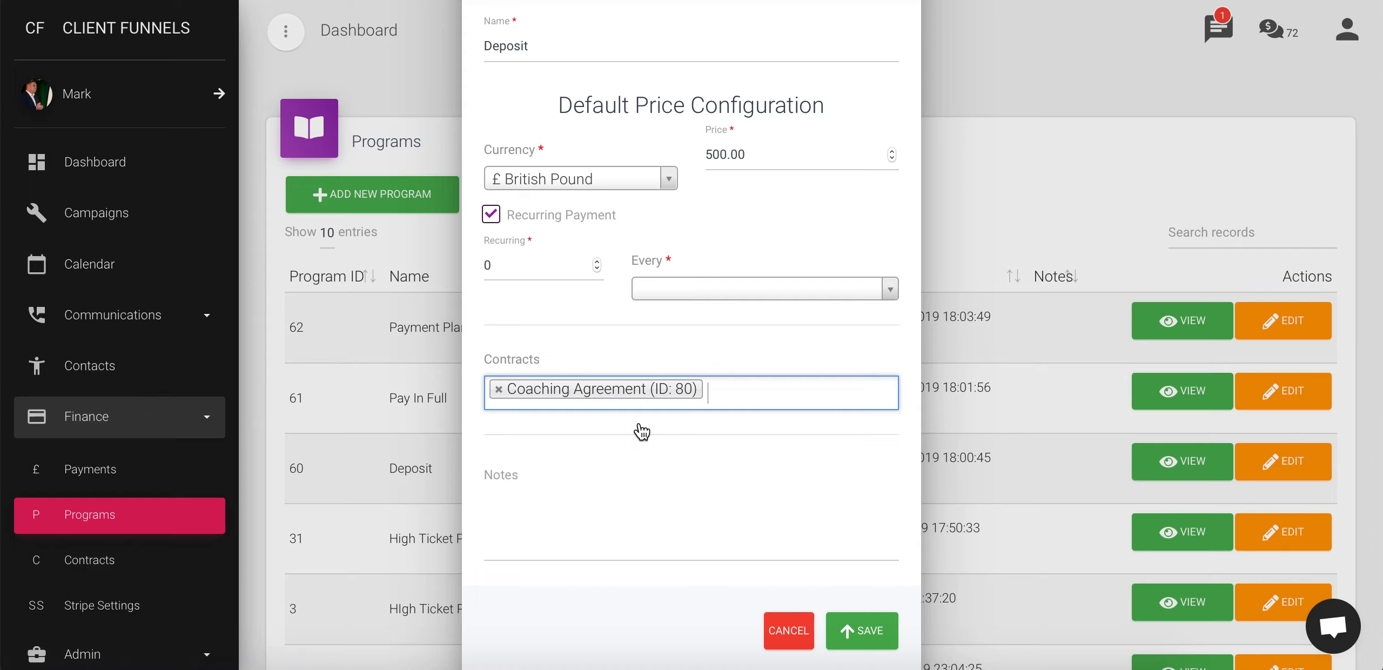
pyautogui.click(490, 215)
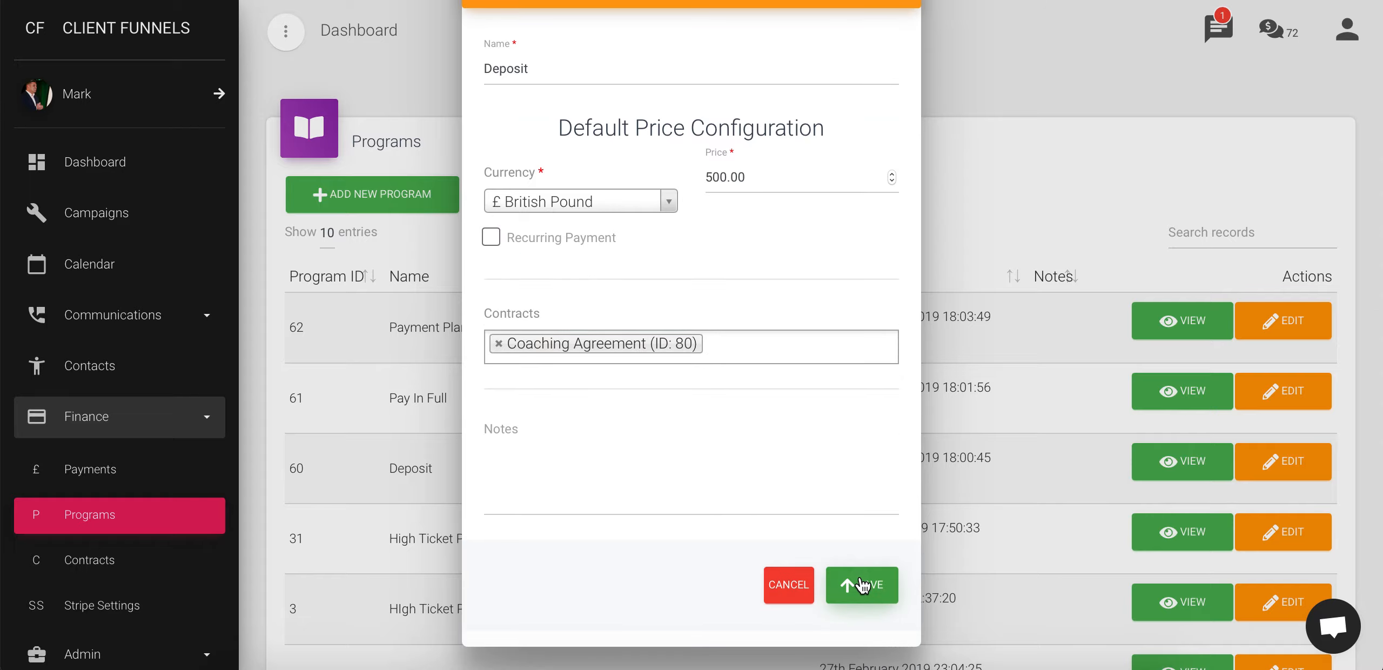
pyautogui.click(864, 585)
pyautogui.click(685, 447)
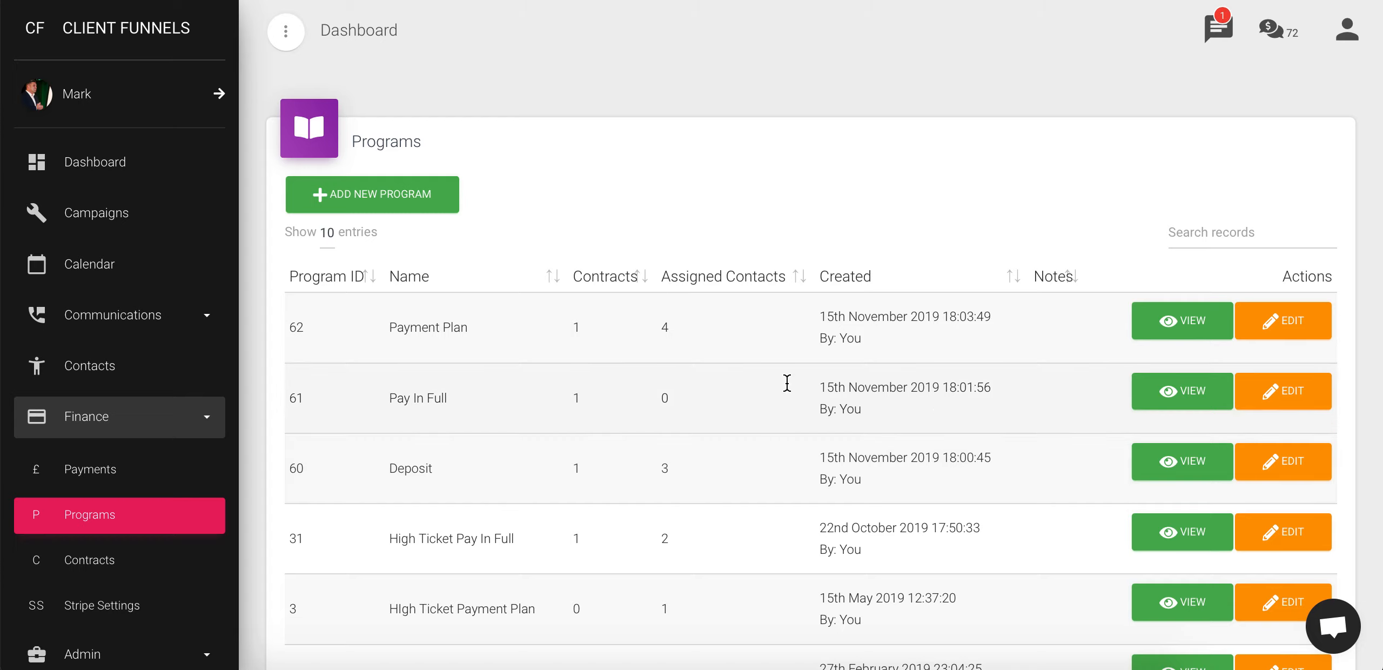
# Filter the Contacts list by the account e-mail, leaving 7 matching contacts
pyautogui.click(90, 366)
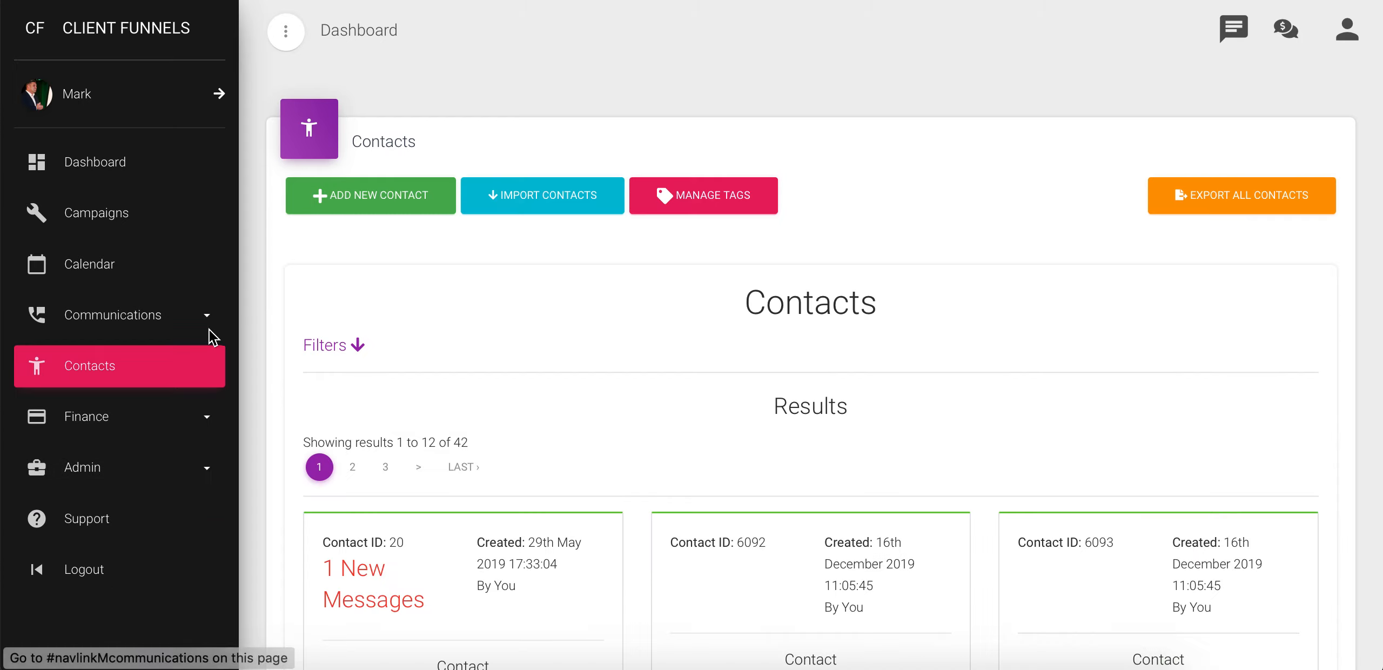
pyautogui.click(359, 344)
pyautogui.click(369, 382)
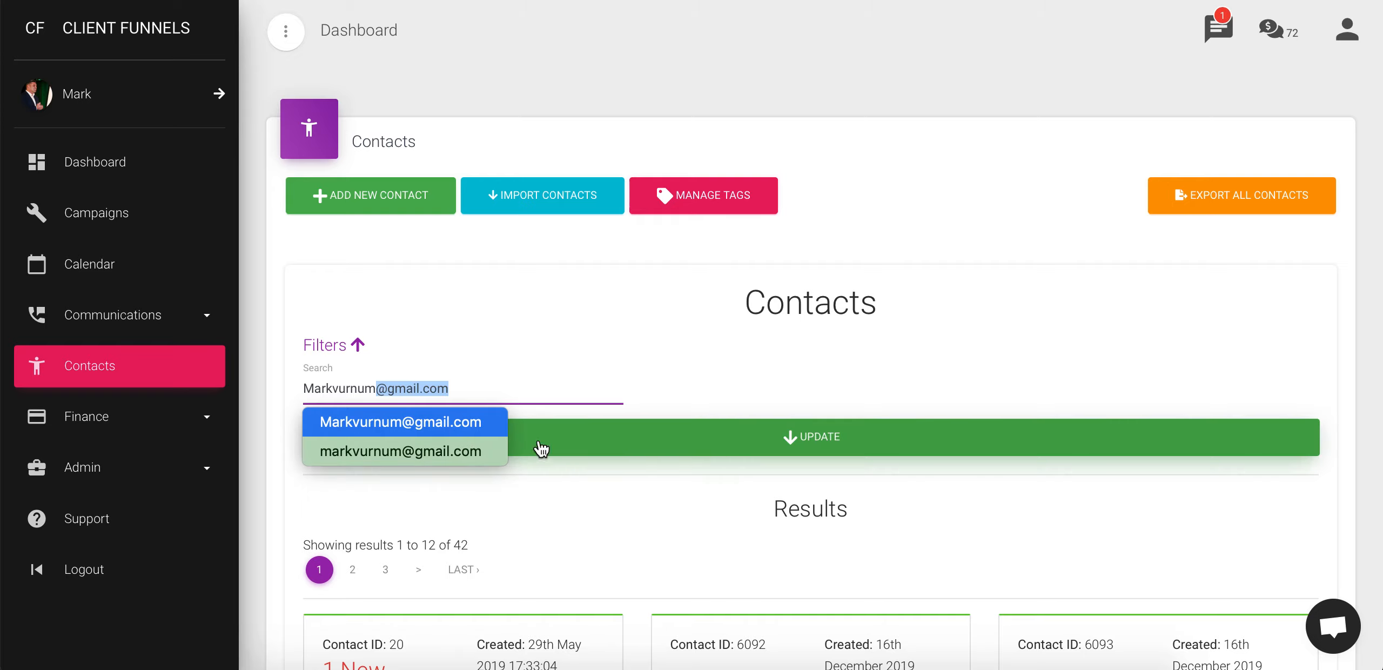
pyautogui.click(633, 453)
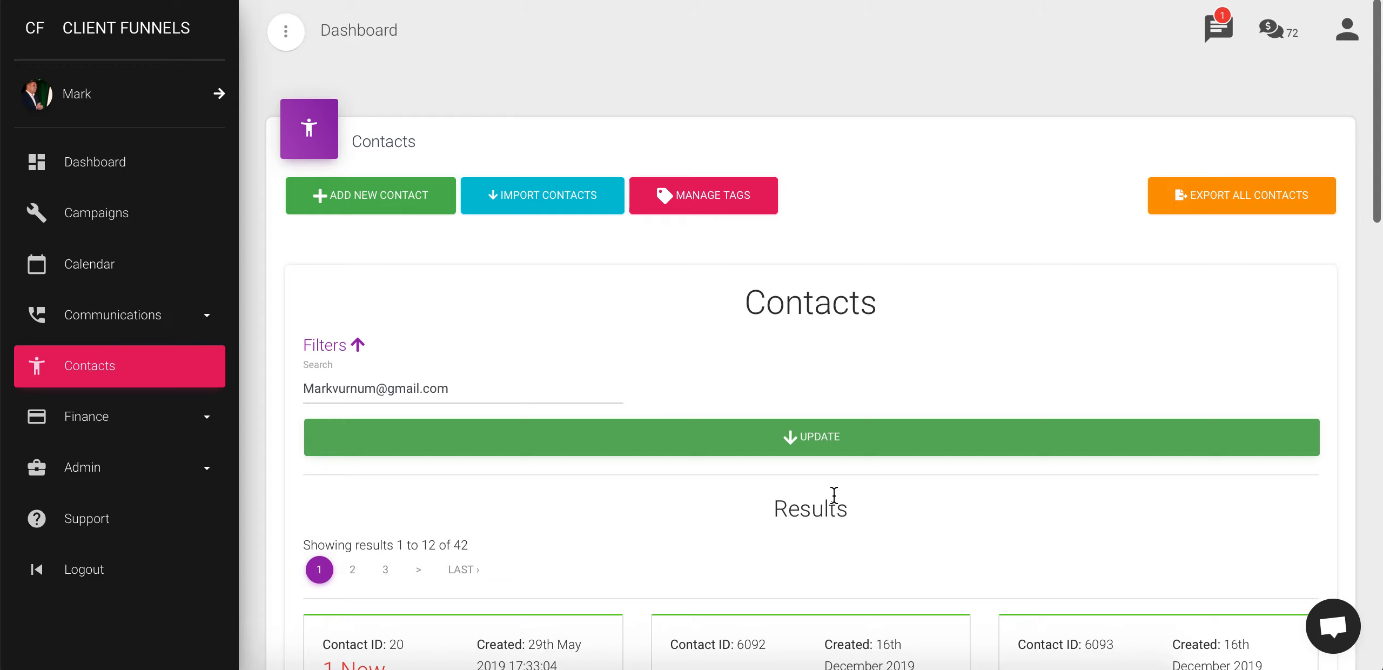
pyautogui.click(875, 436)
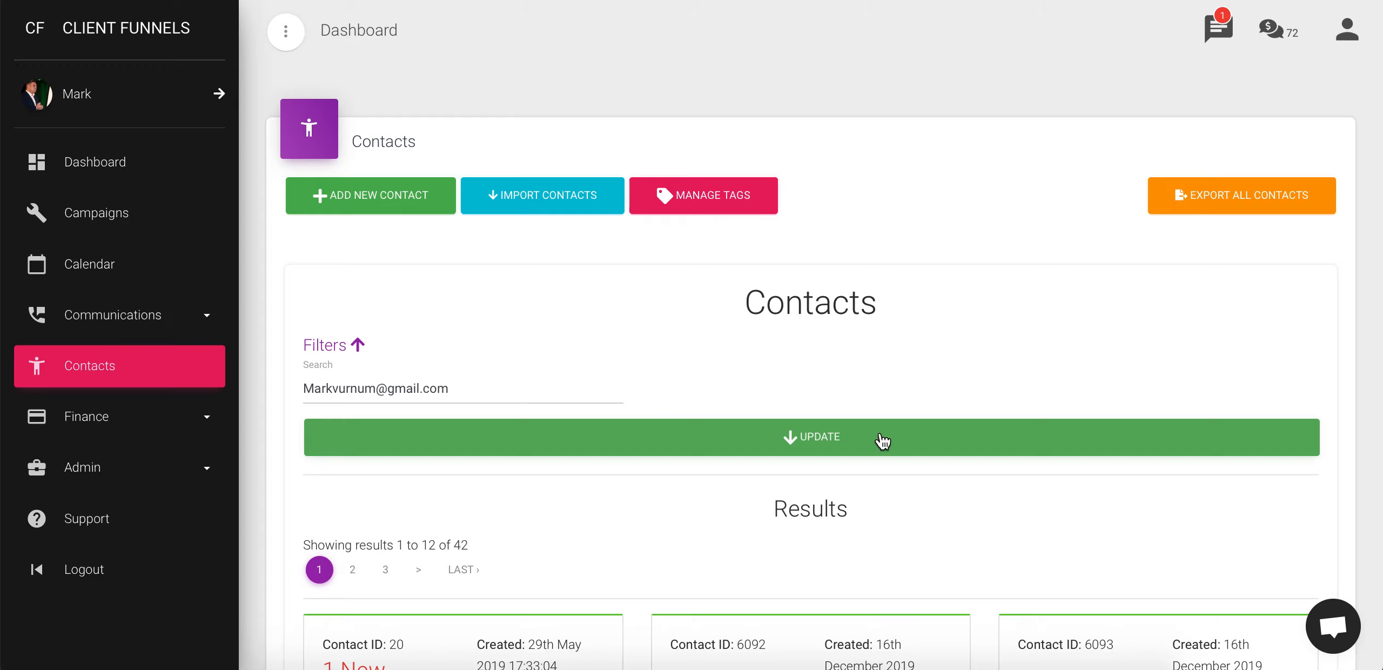
pyautogui.scroll(-4, 925, 464)
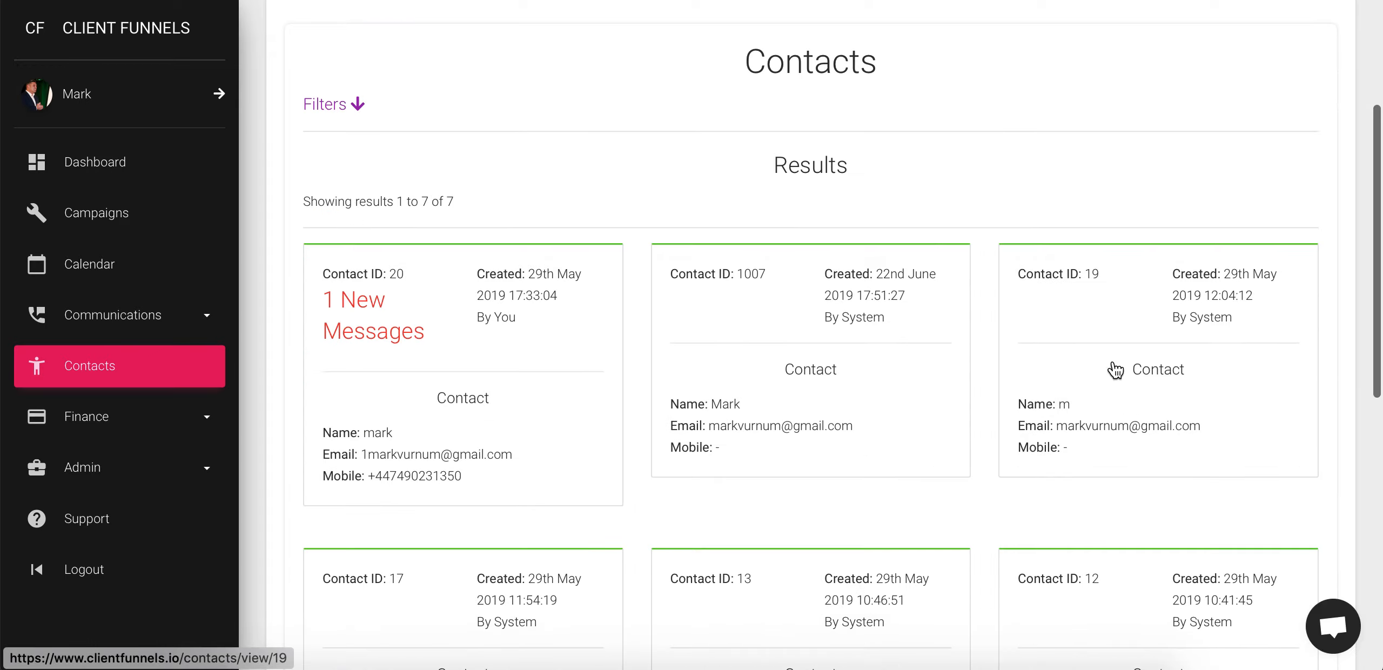
# Open the contact's programs and choose Deposit (ID: 60) as the program to assign
pyautogui.click(1137, 425)
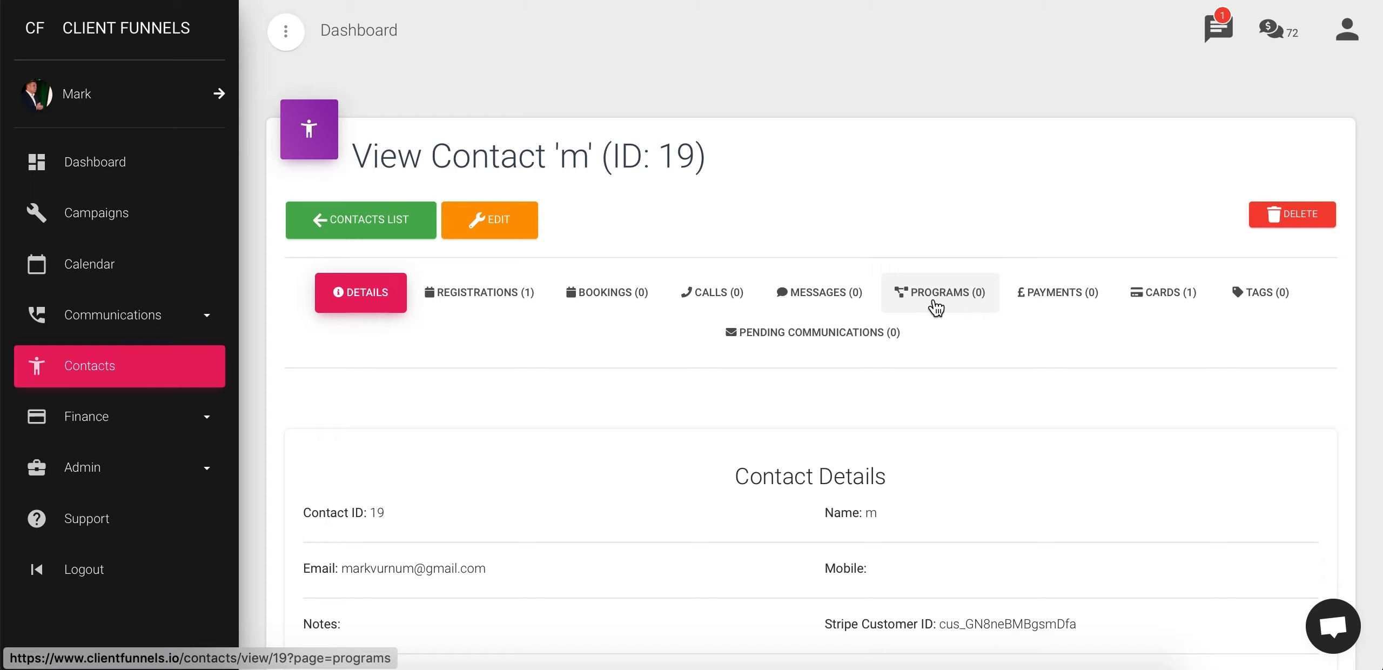
pyautogui.click(937, 307)
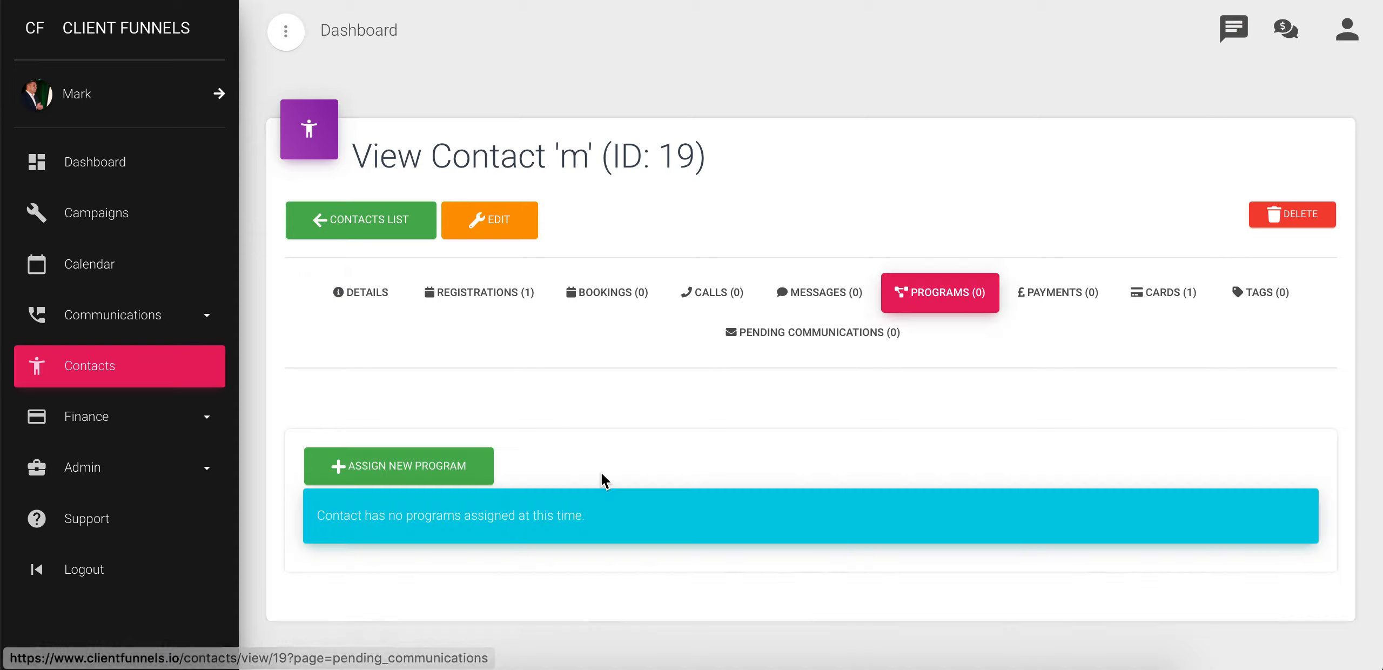
pyautogui.click(377, 471)
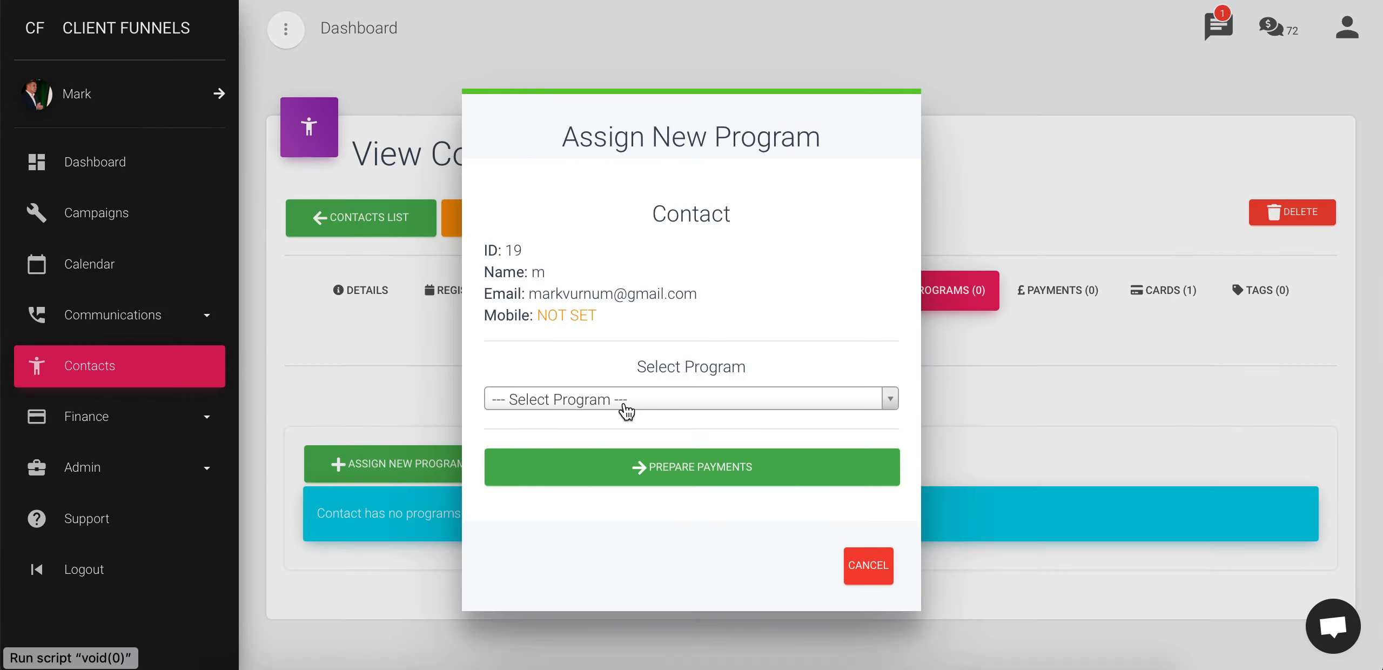
pyautogui.click(626, 411)
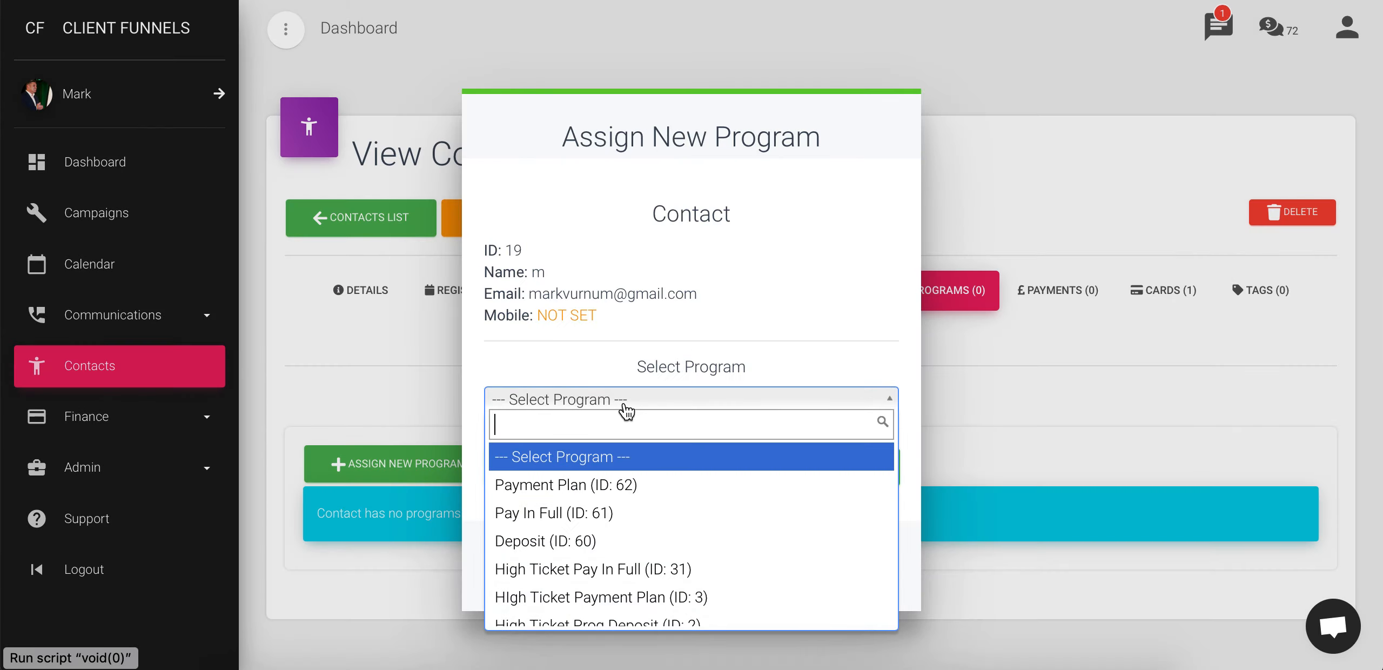
pyautogui.click(611, 545)
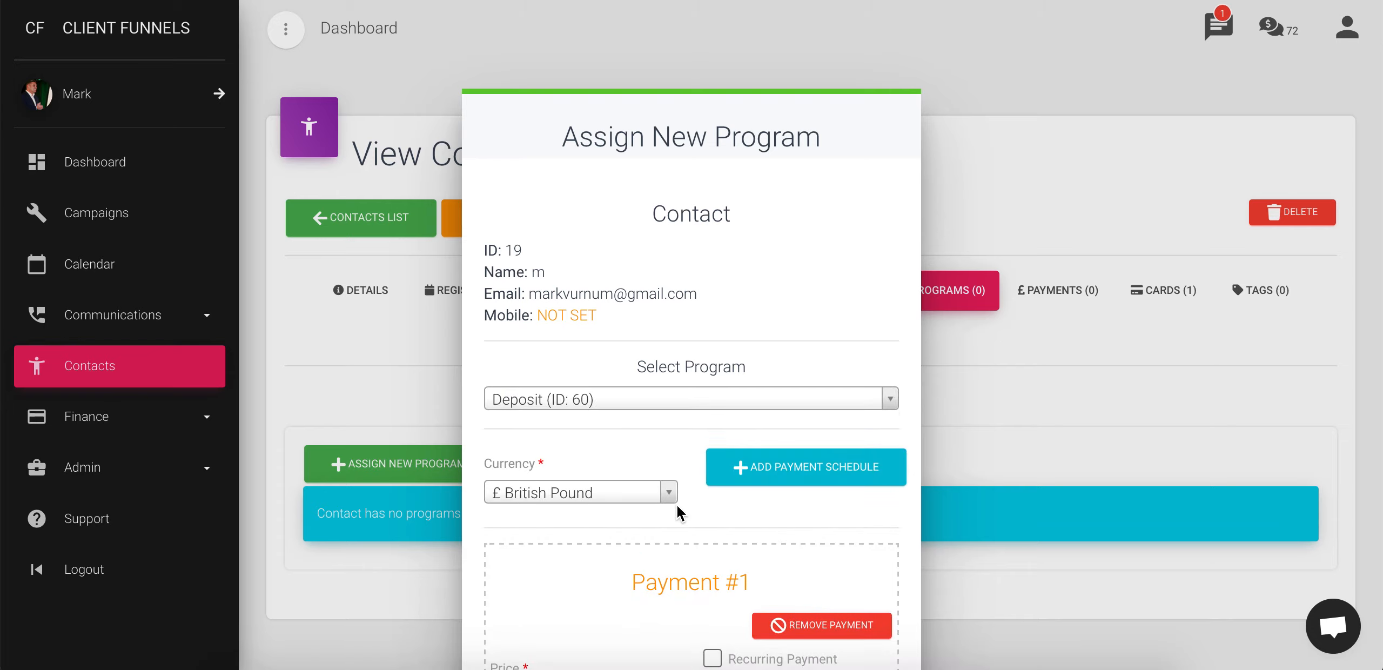
# Prepare Payment #1 at 500.00 British Pounds with description 'payment1'
pyautogui.scroll(-5, 682, 555)
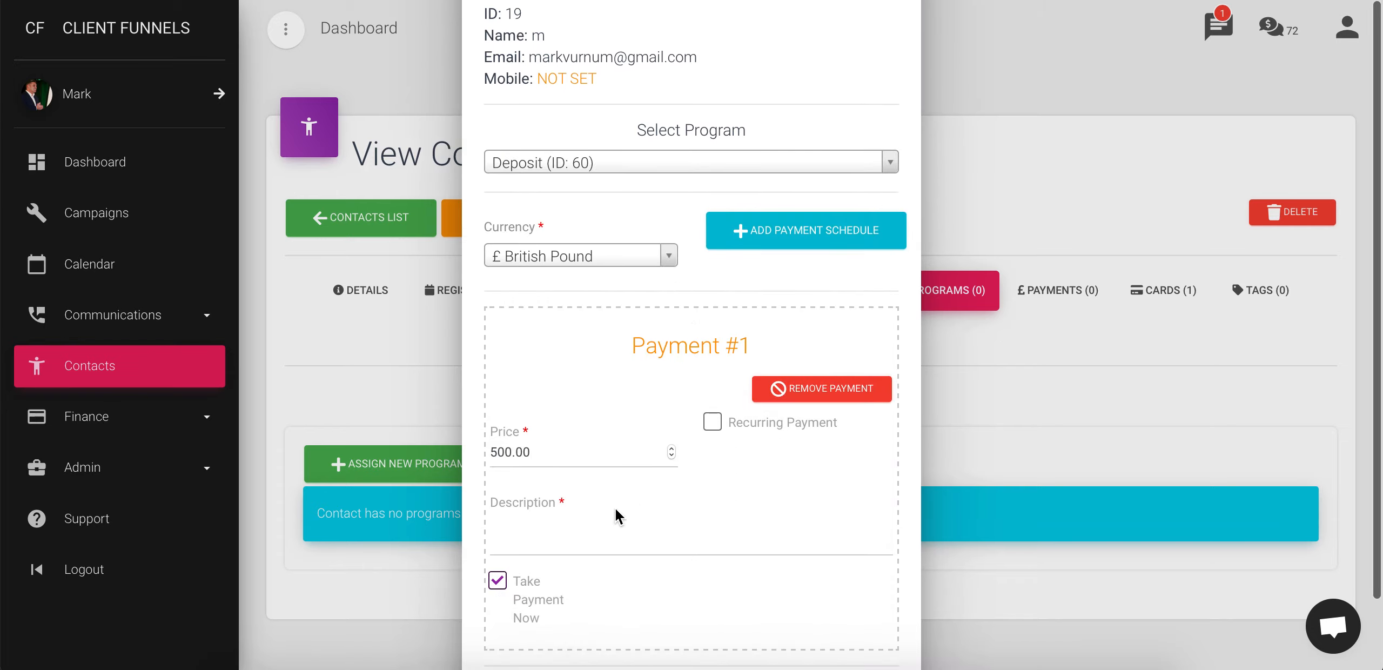
pyautogui.scroll(-4, 549, 562)
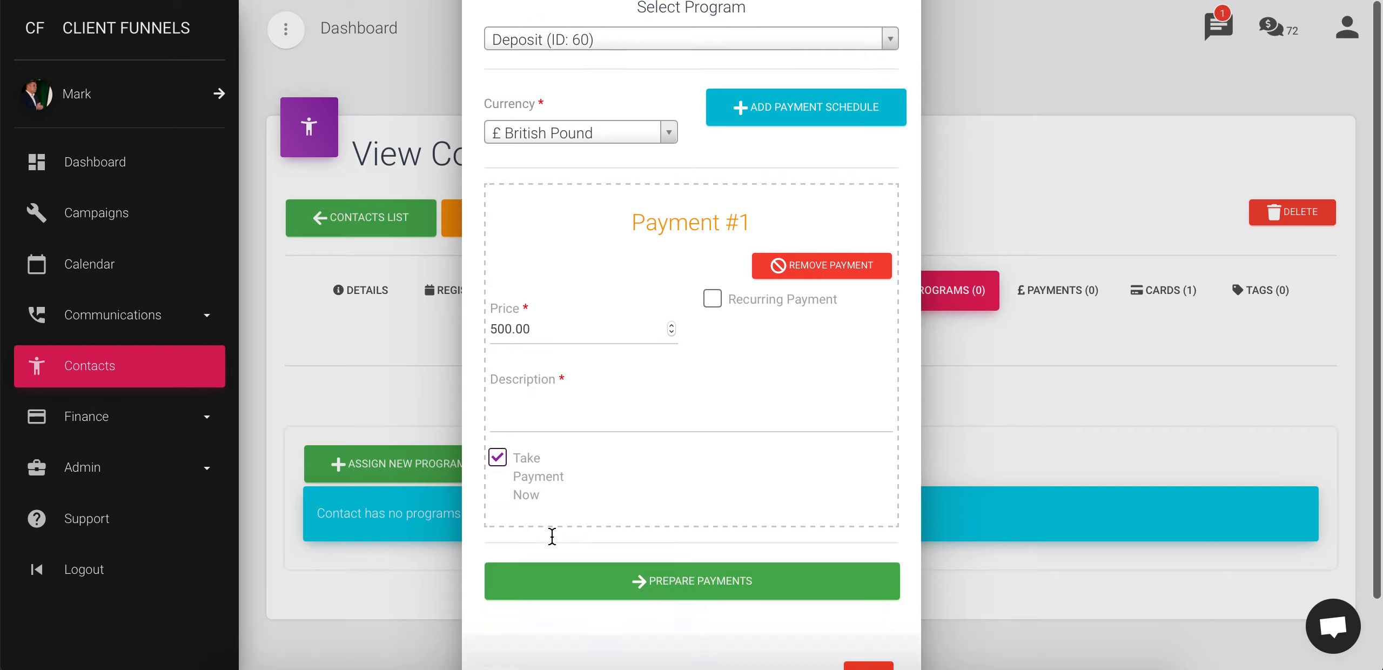
pyautogui.click(677, 513)
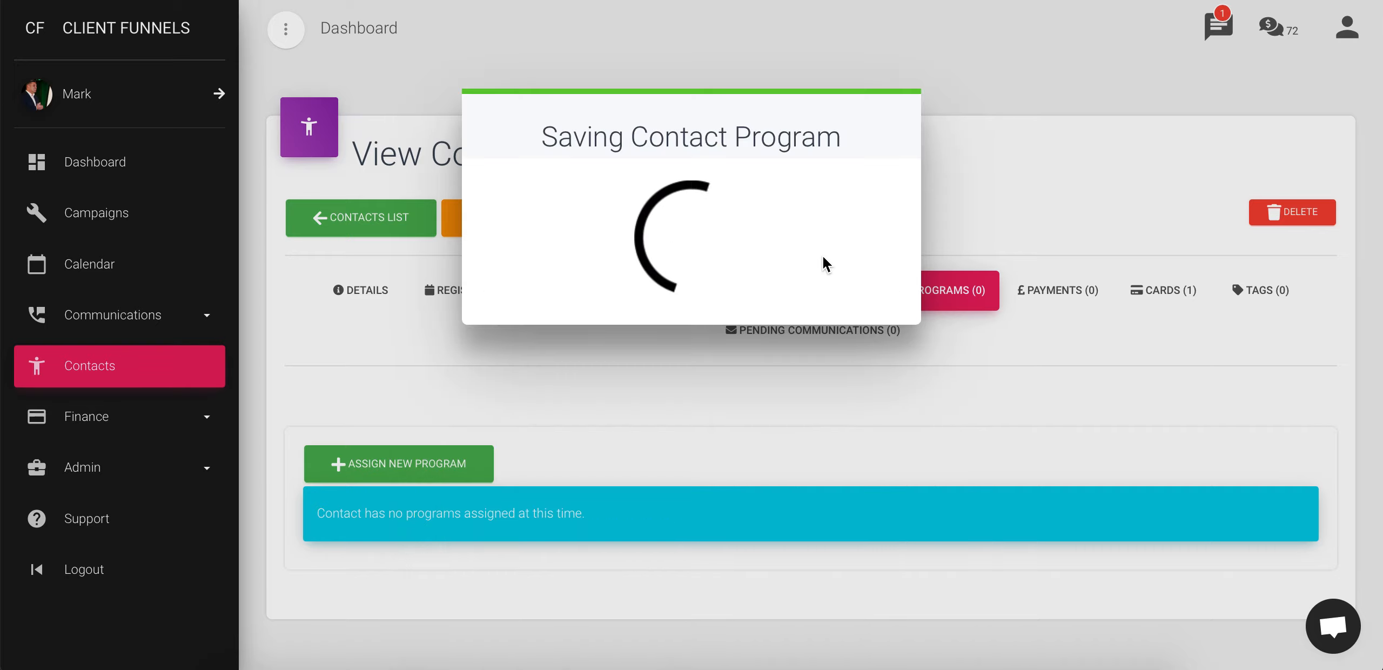
pyautogui.scroll(-5, 535, 523)
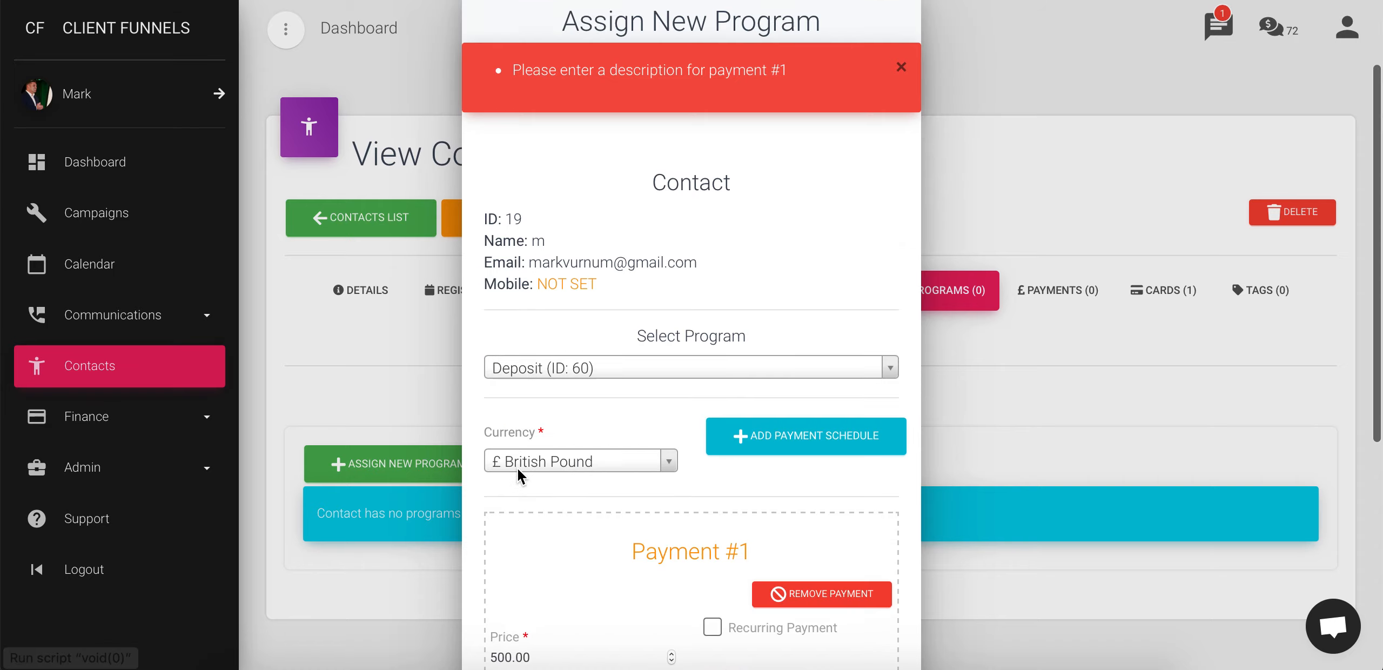
pyautogui.click(553, 585)
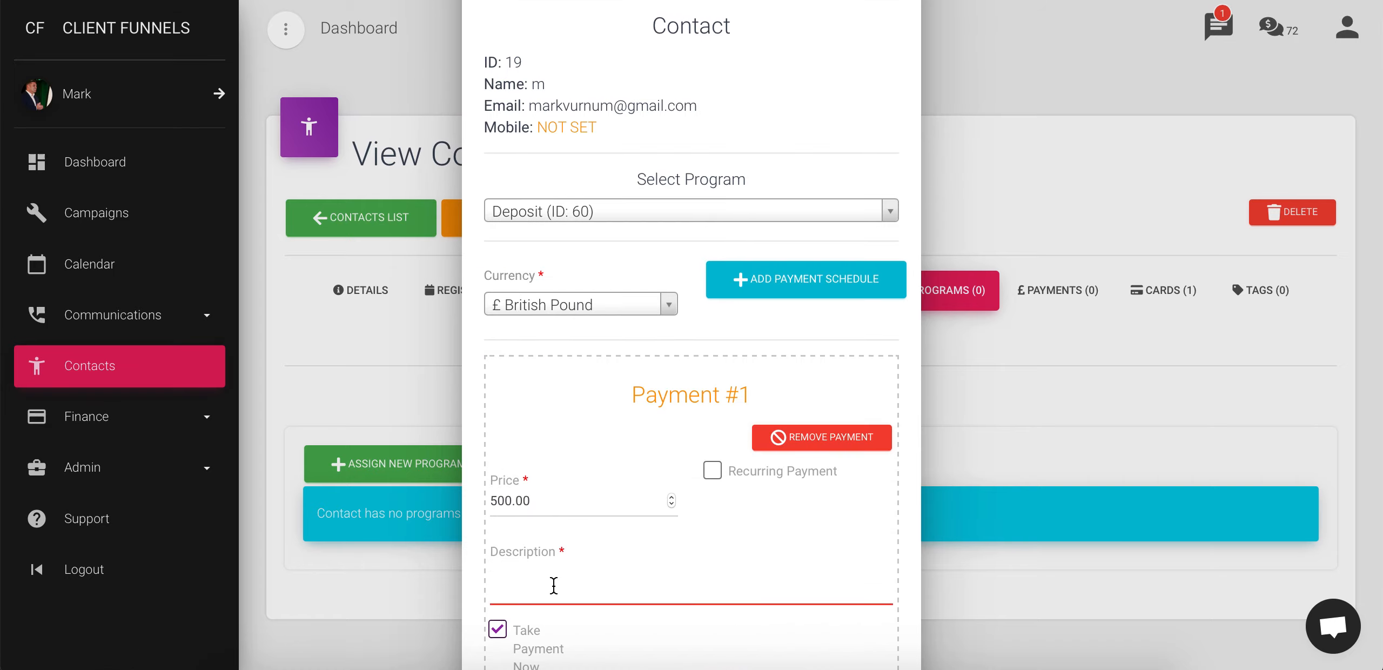
pyautogui.write('payment1')
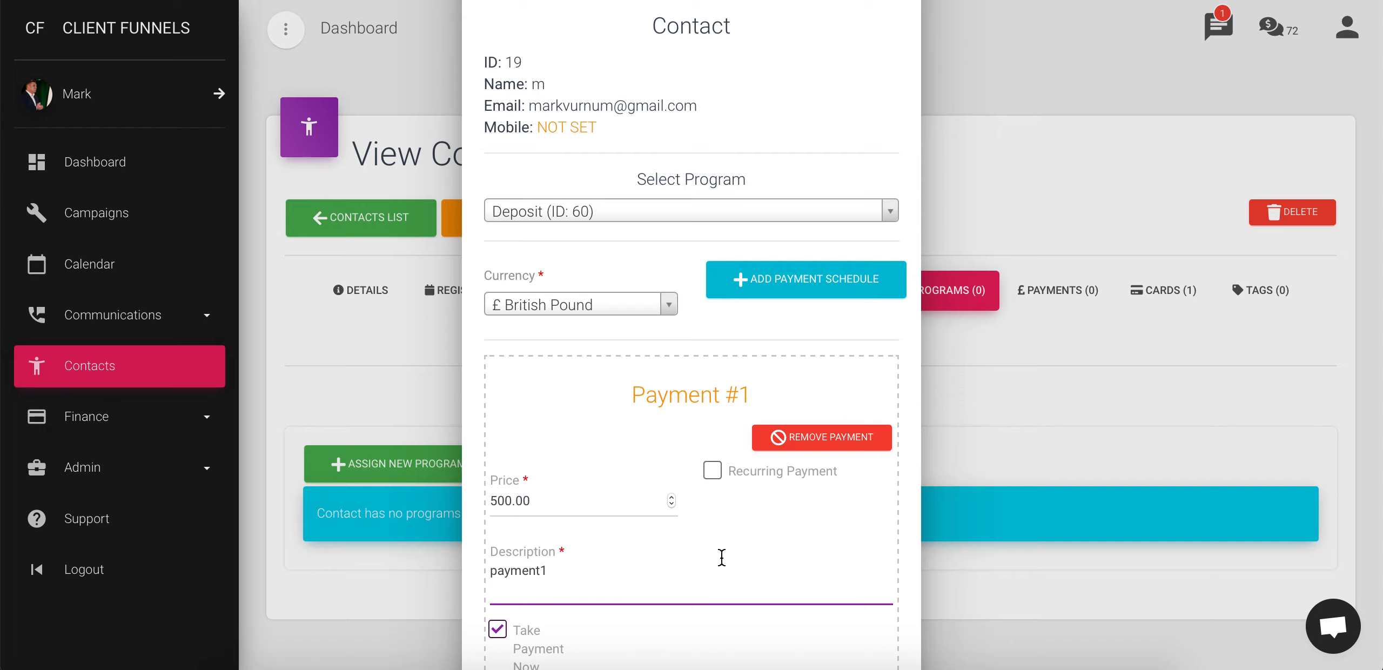
pyautogui.scroll(-4, 721, 559)
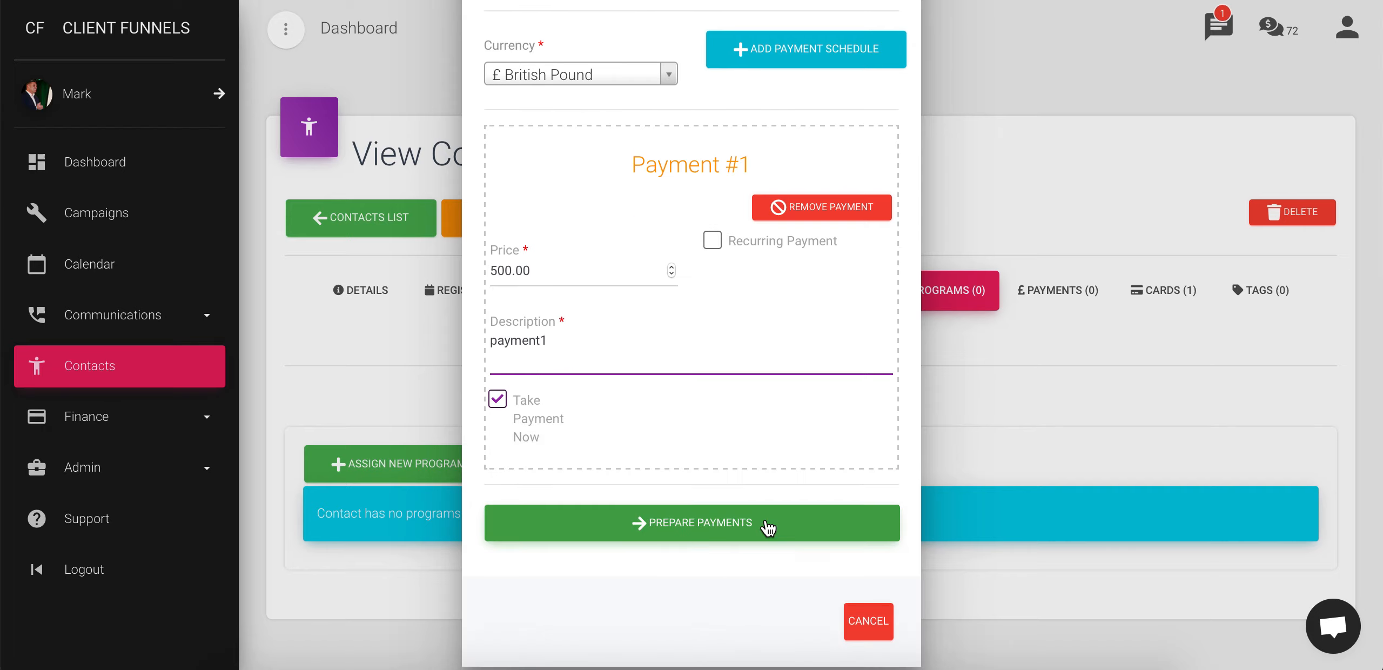
pyautogui.click(765, 525)
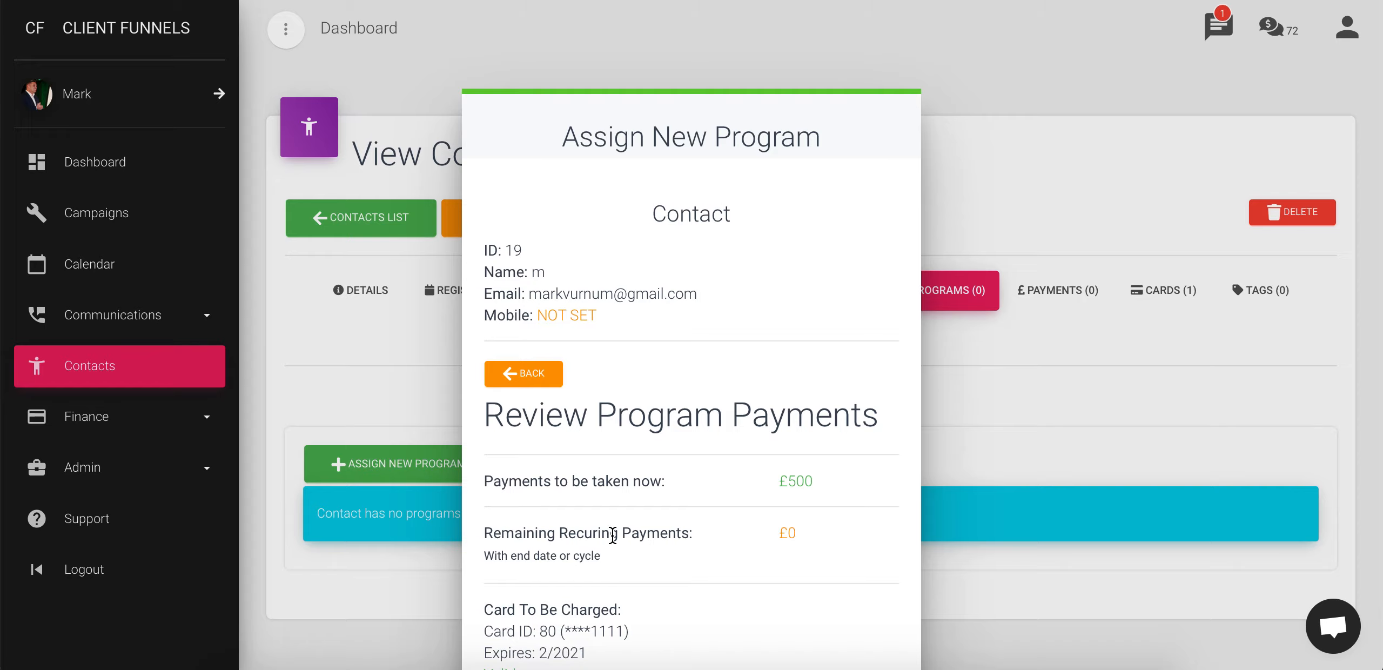
# Process the £500 Deposit payment and confirm the contact program was created
pyautogui.scroll(-3, 611, 537)
pyautogui.click(675, 565)
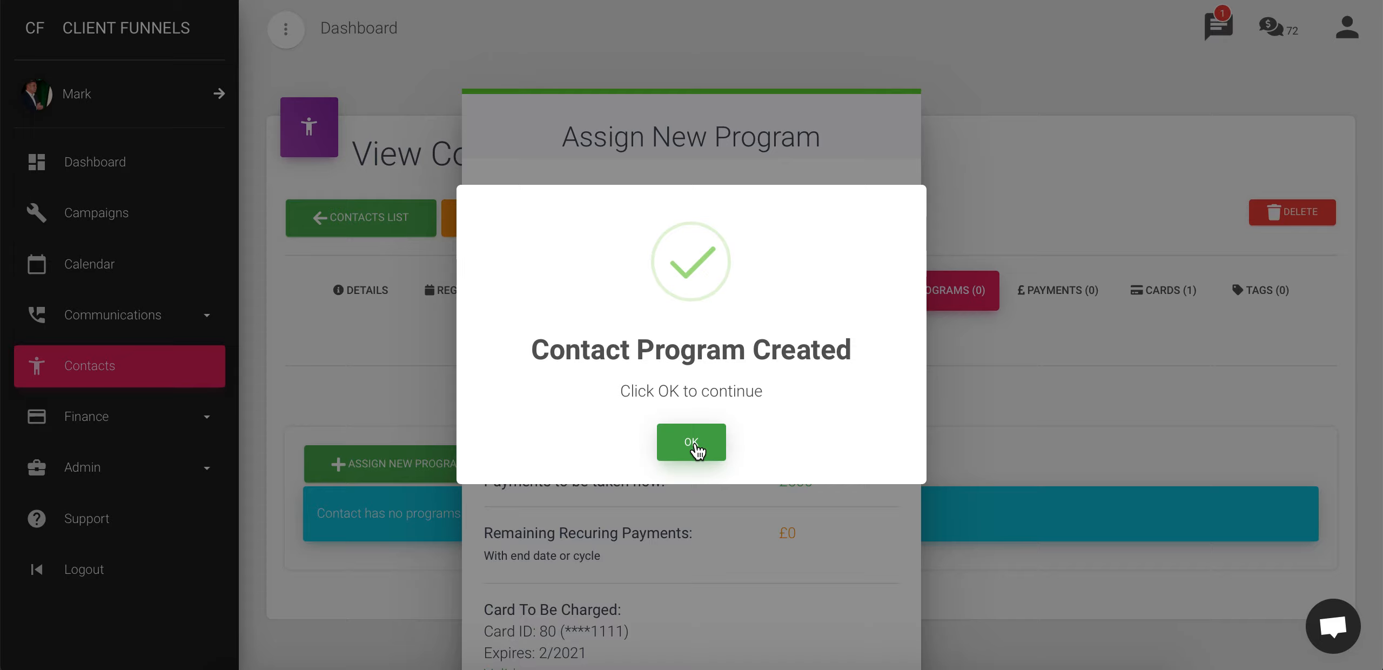
pyautogui.click(693, 447)
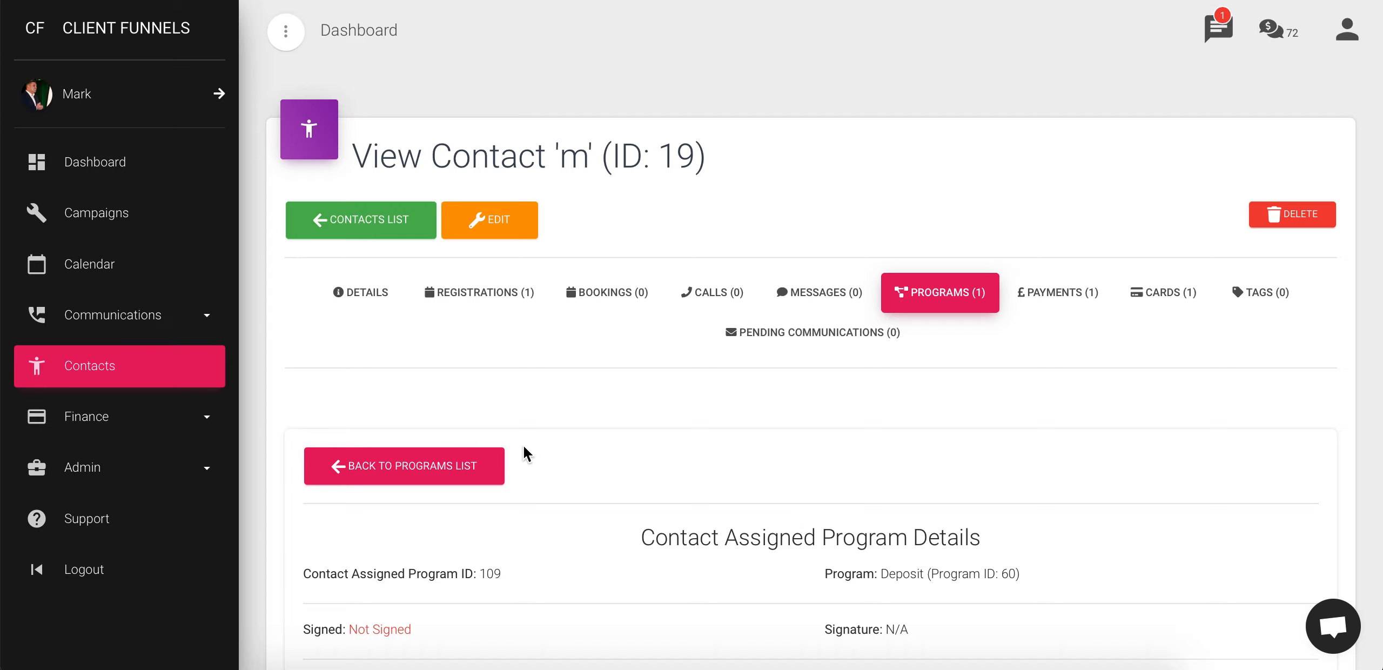
pyautogui.scroll(-4, 478, 598)
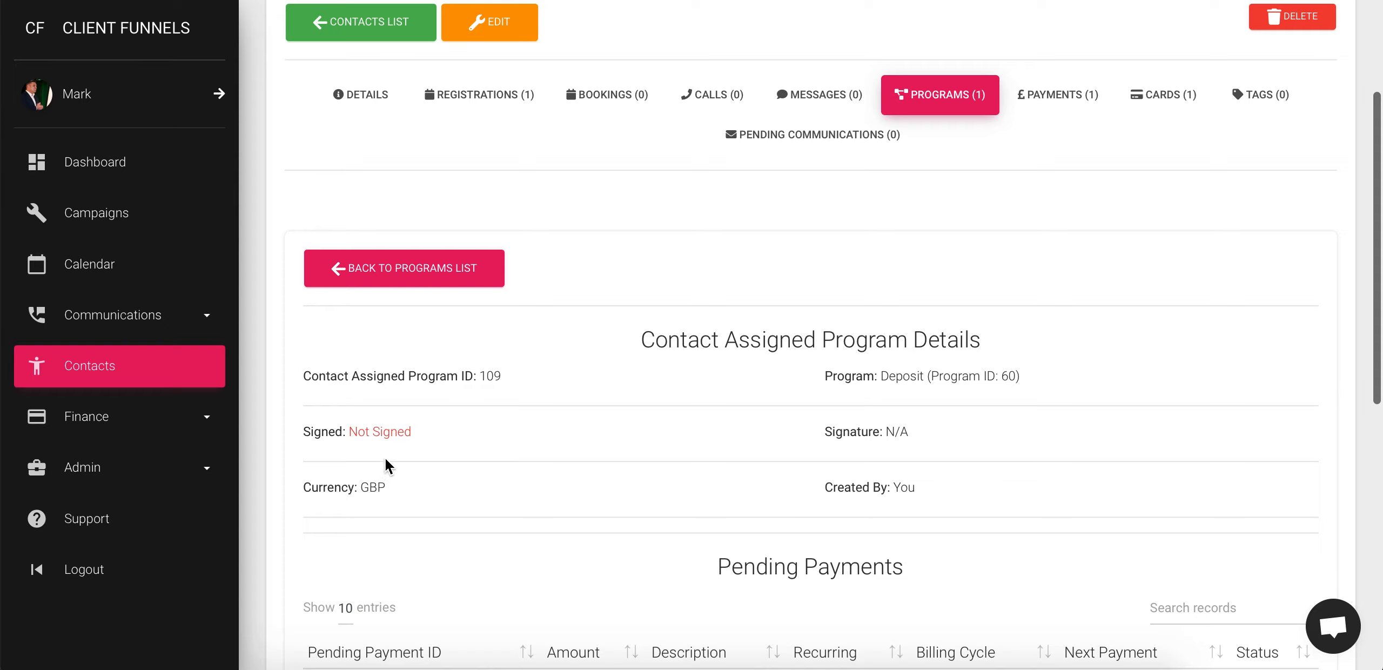
pyautogui.scroll(-4, 574, 492)
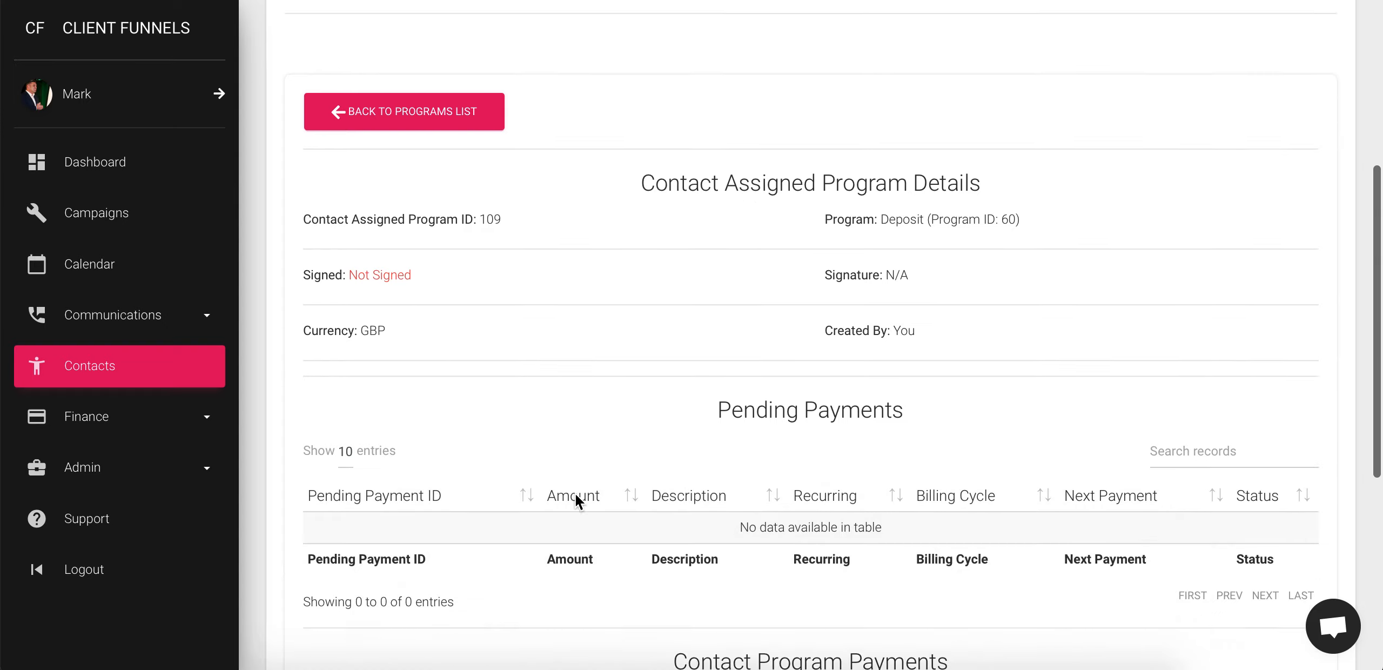
pyautogui.scroll(-2, 771, 563)
pyautogui.scroll(-3, 772, 563)
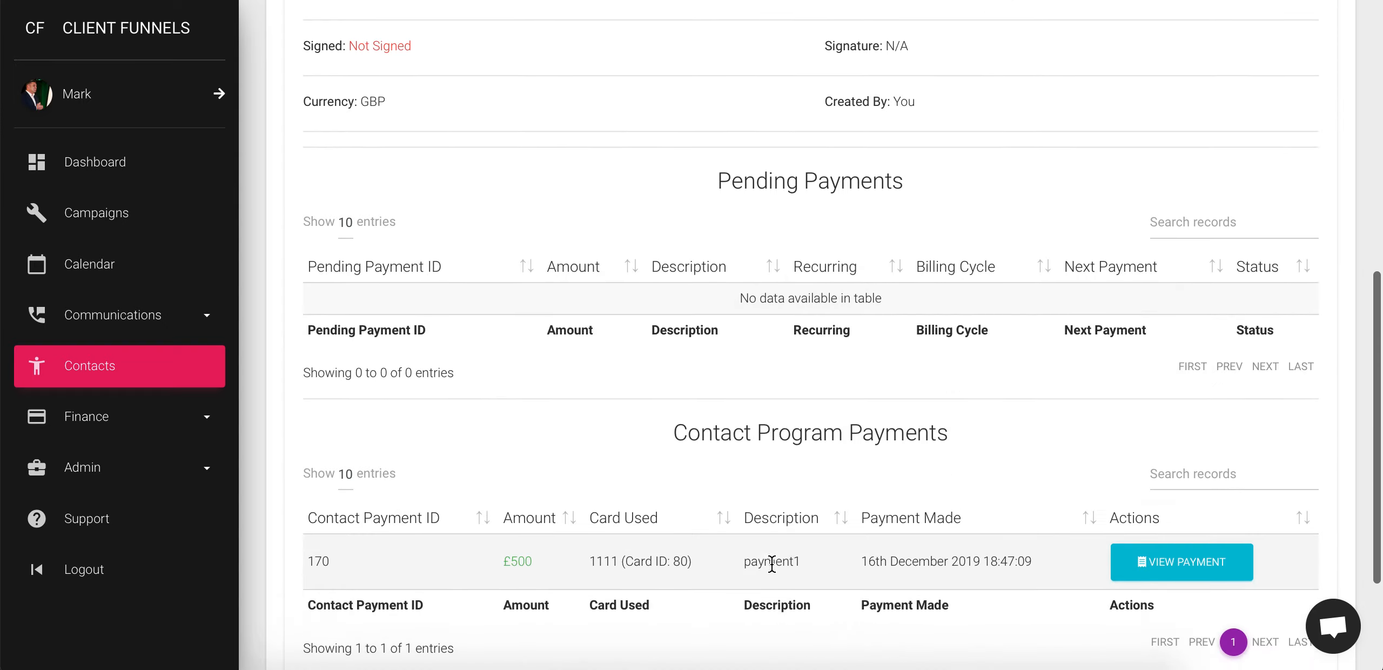
pyautogui.scroll(7, 672, 402)
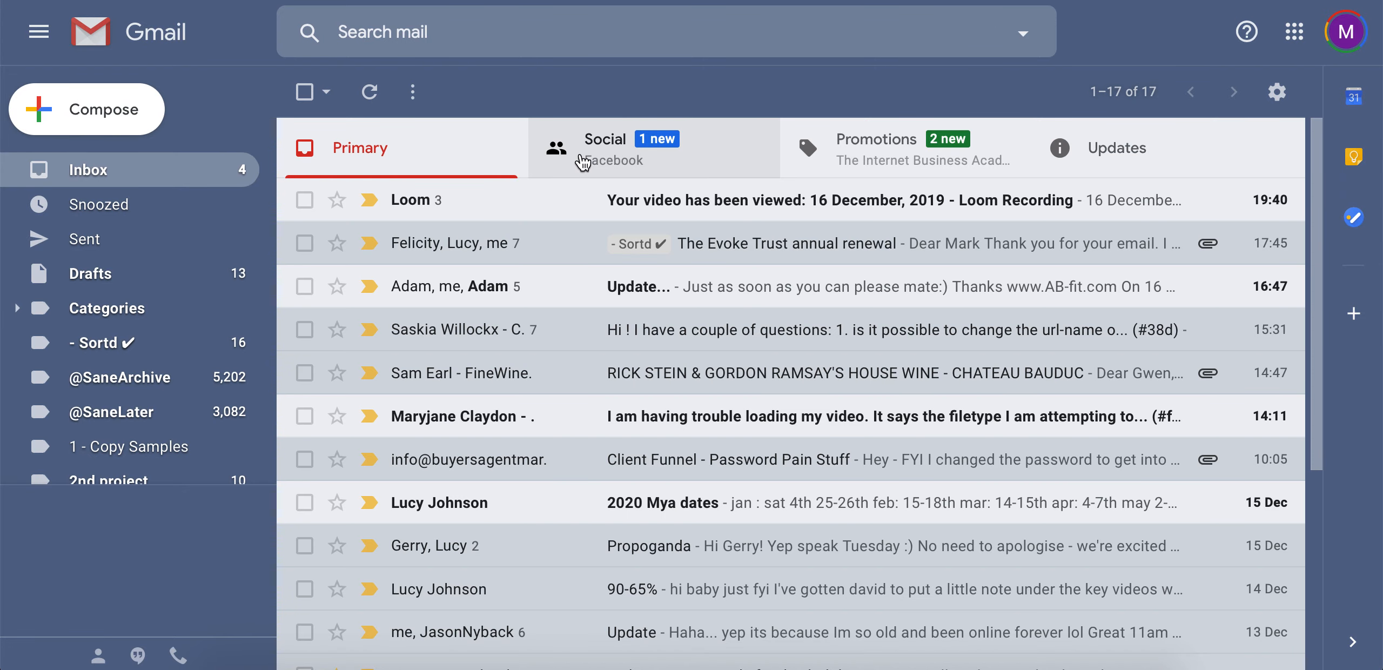
# Refresh Gmail, open 'Your Program Contracts' under Updates, and scroll to its 82 KB PDF
pyautogui.click(370, 99)
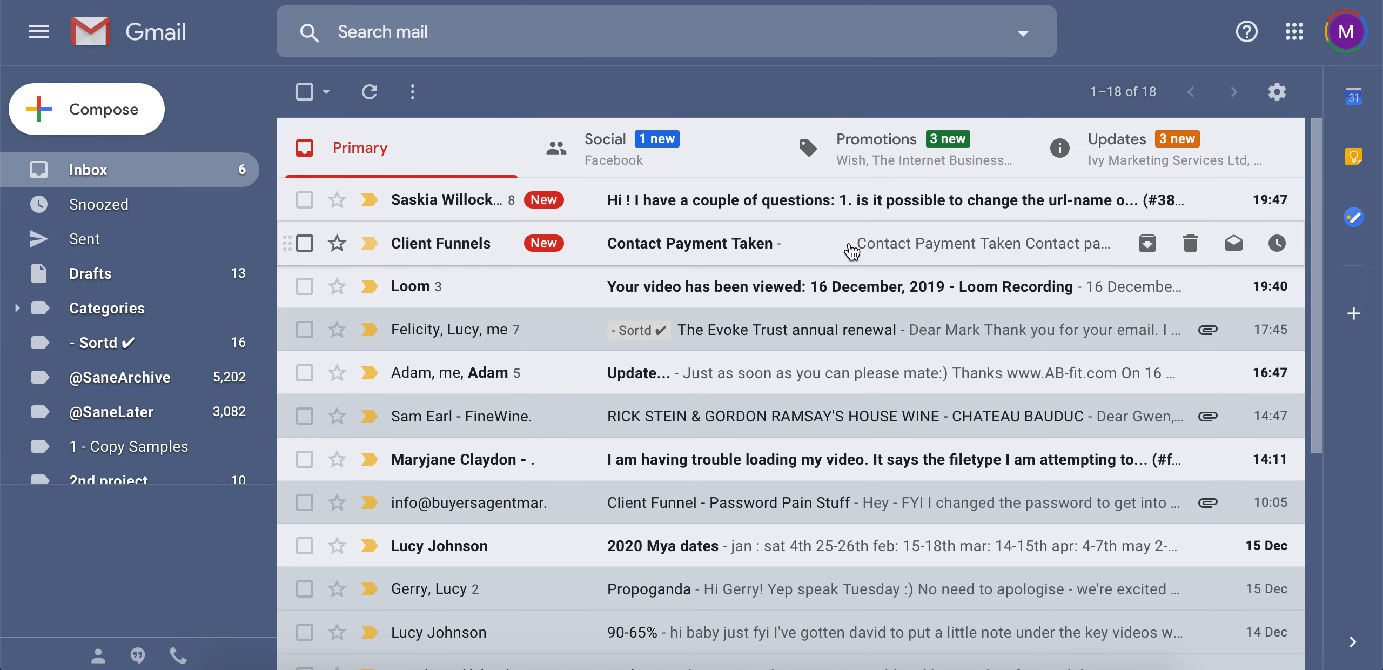
pyautogui.click(1144, 161)
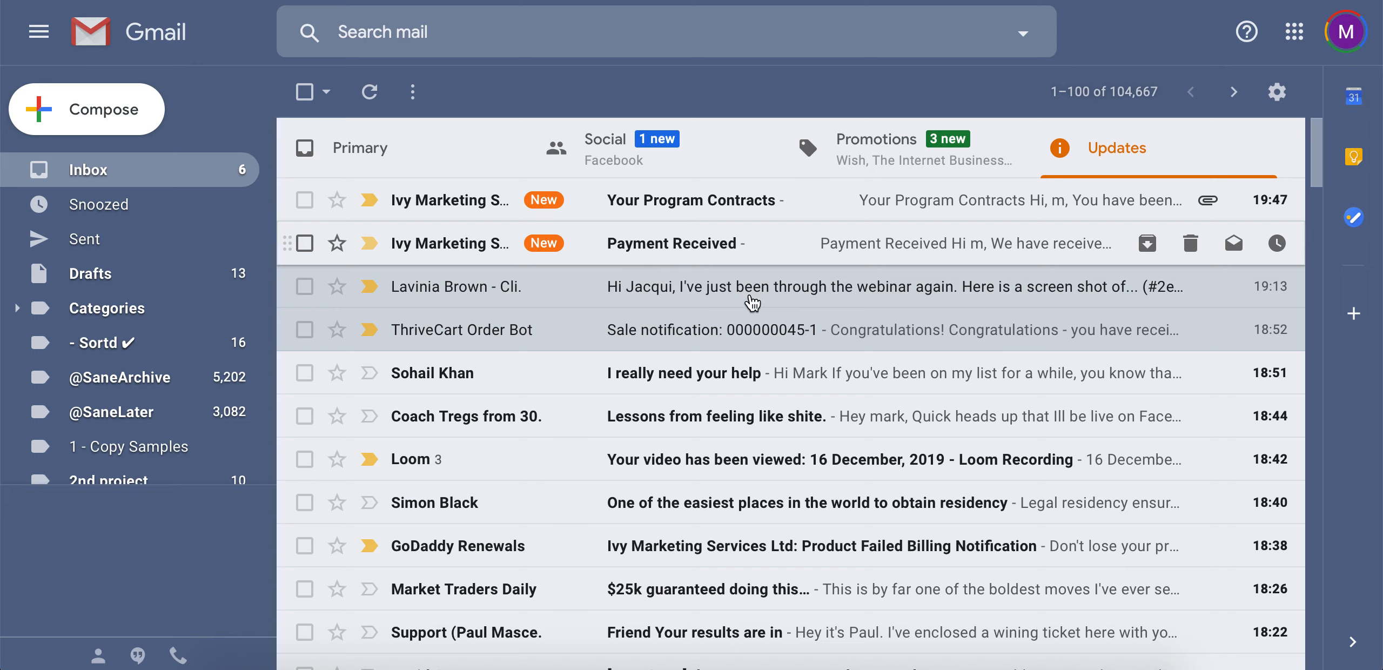
pyautogui.click(721, 210)
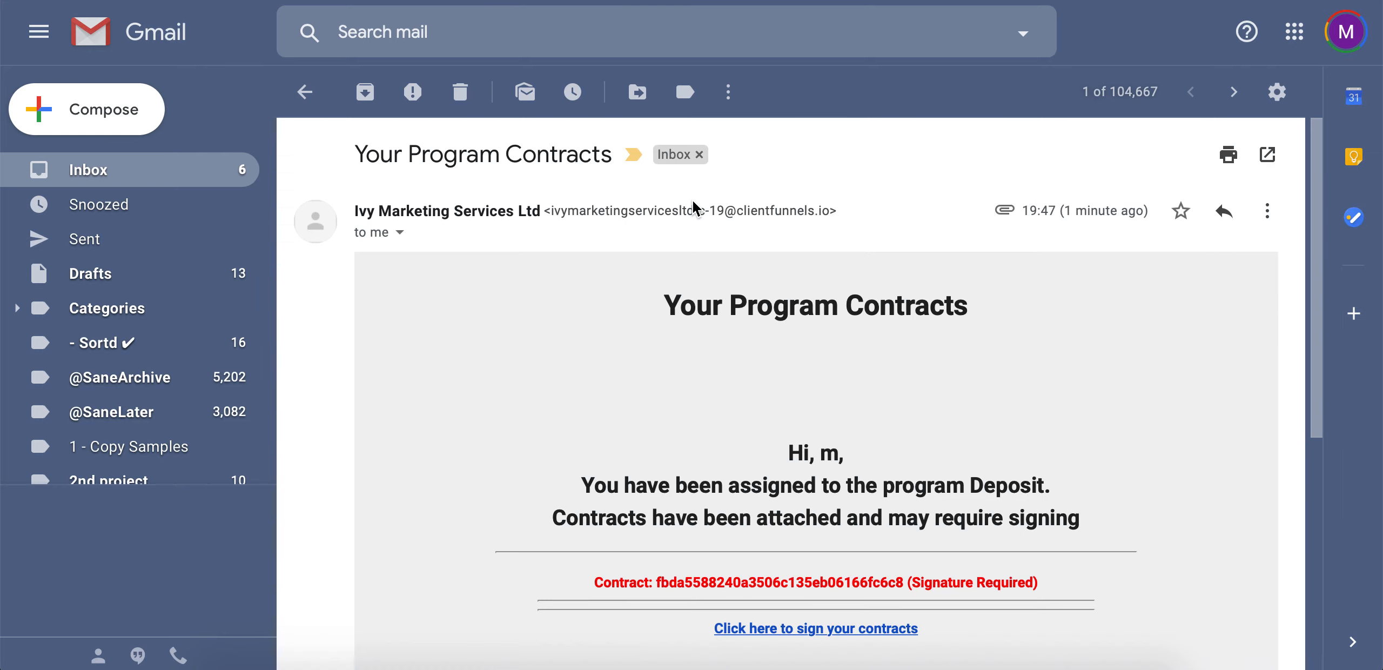
pyautogui.scroll(-3, 666, 416)
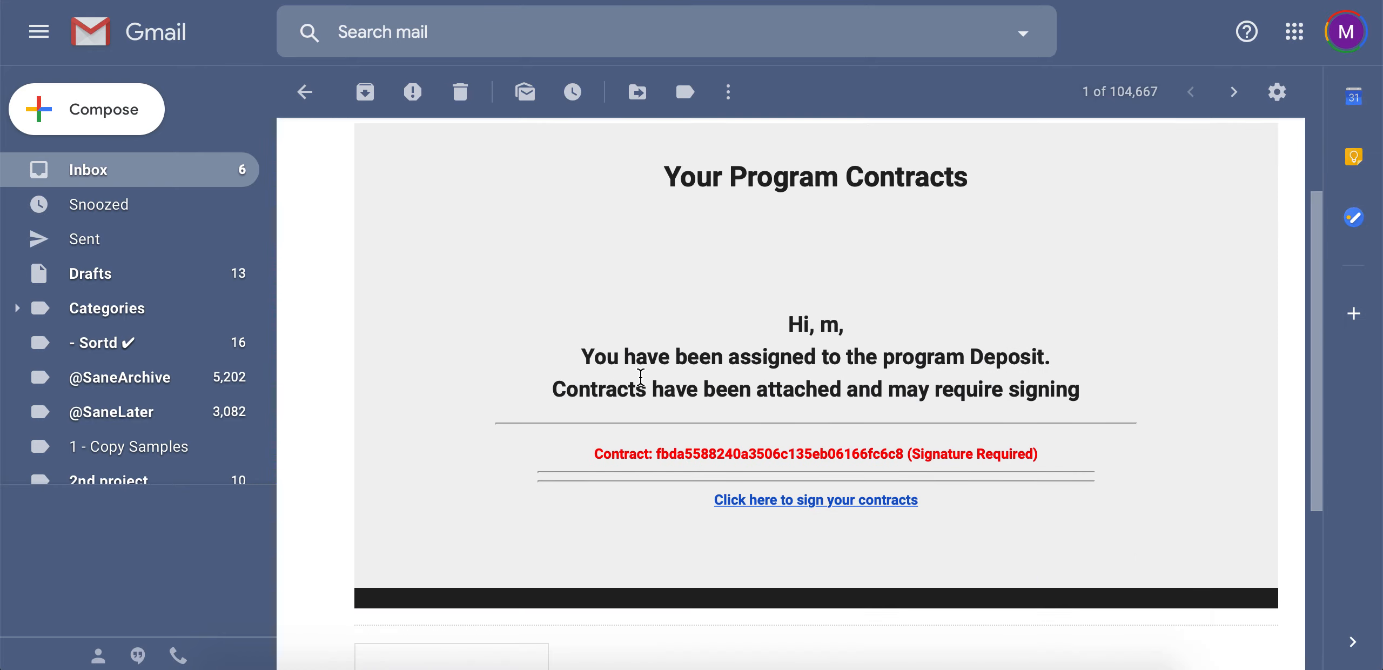
pyautogui.scroll(-2, 695, 395)
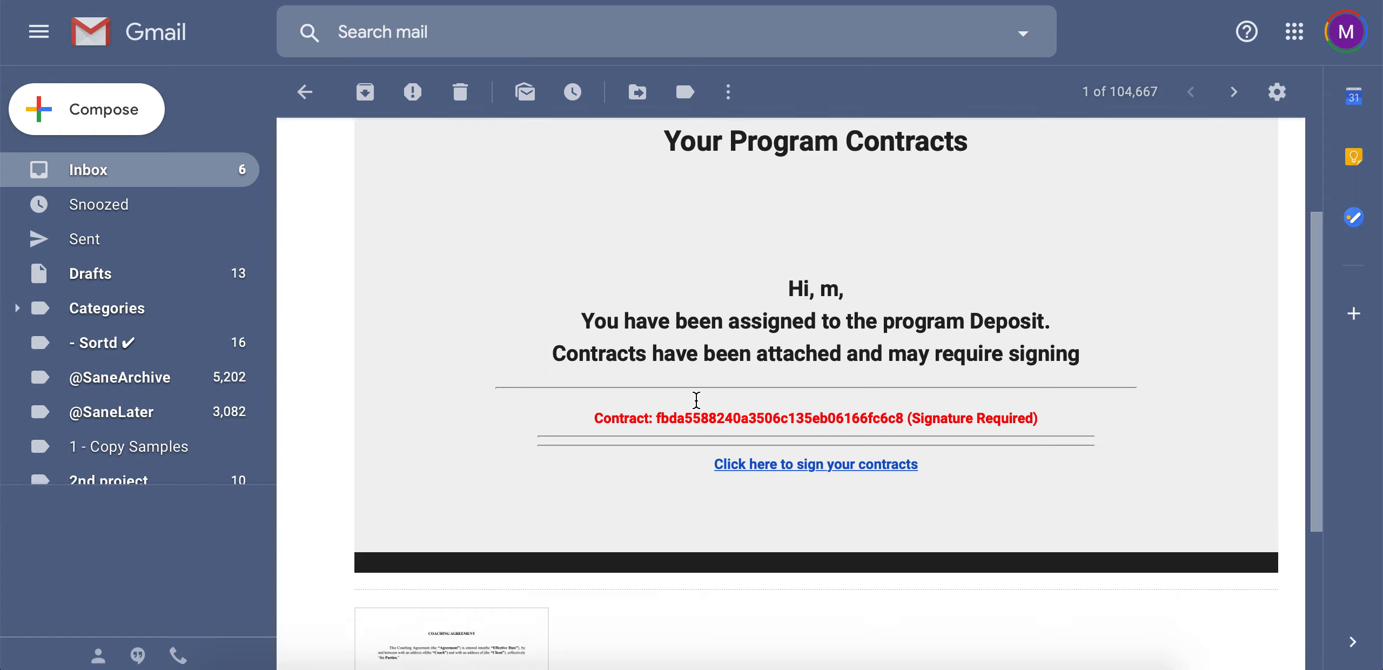
pyautogui.scroll(-4, 695, 399)
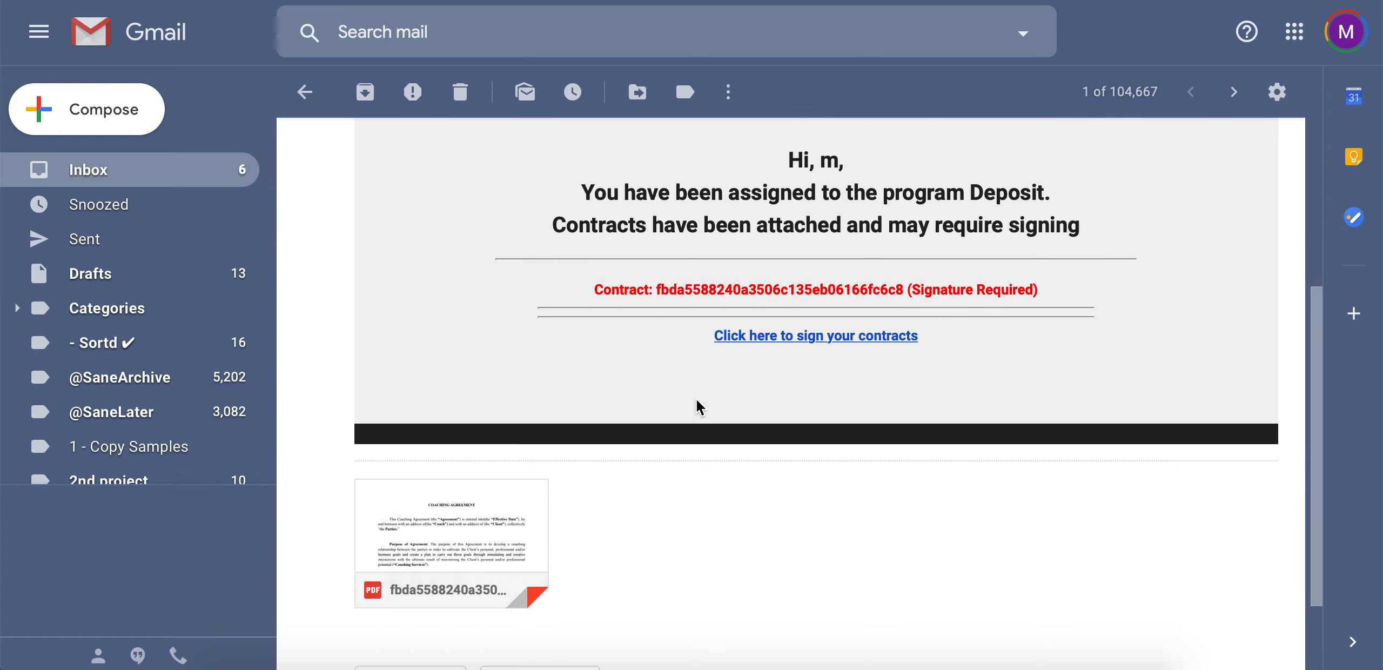
pyautogui.moveTo(460, 453)
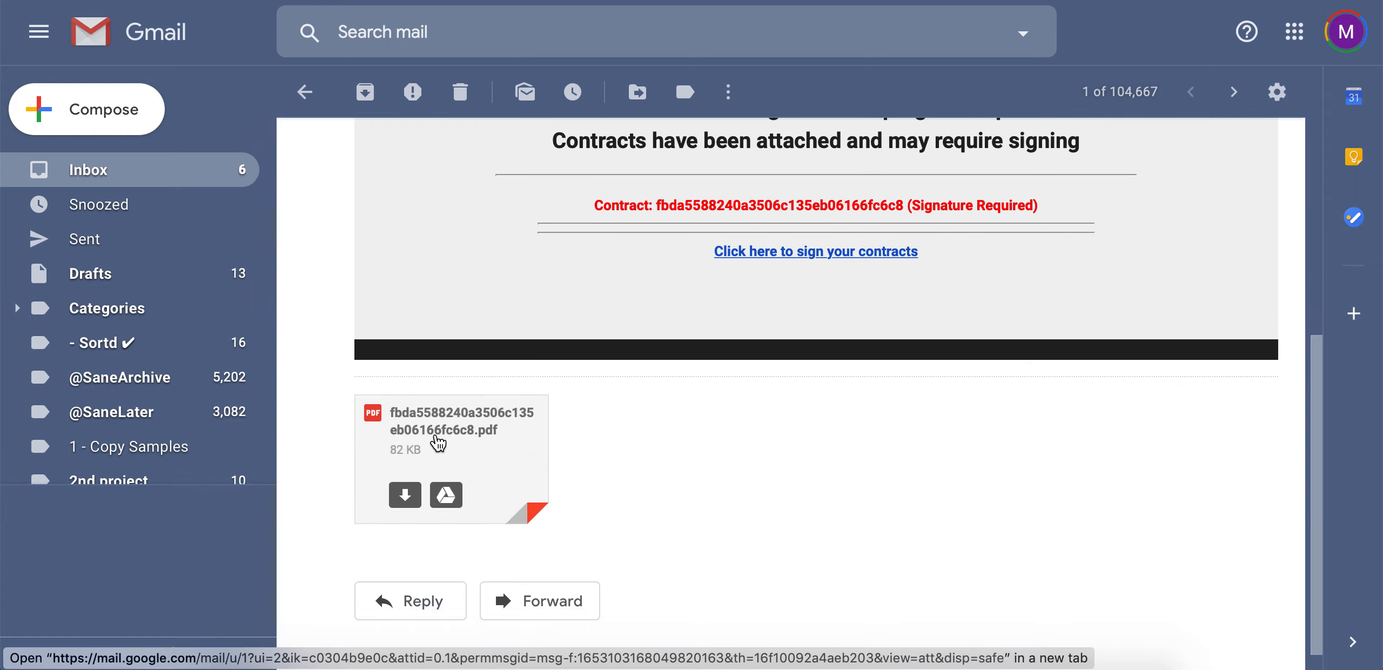
pyautogui.click(437, 443)
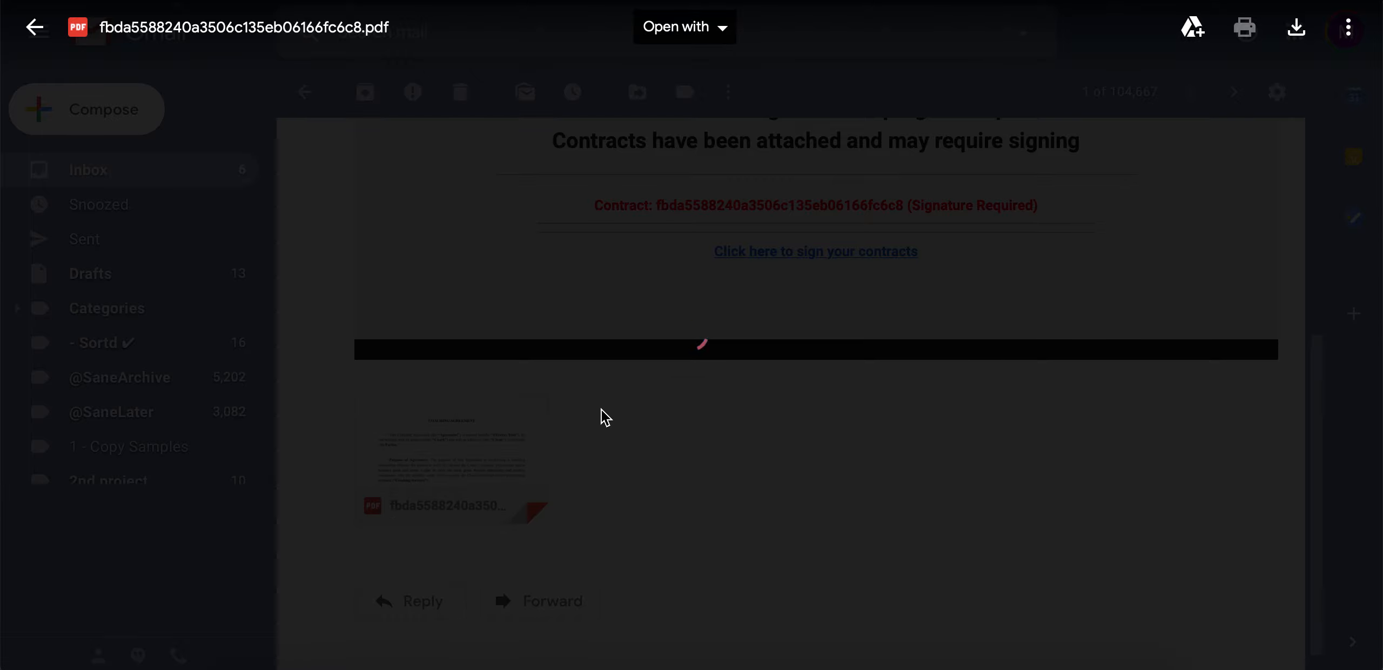
pyautogui.scroll(-10, 587, 382)
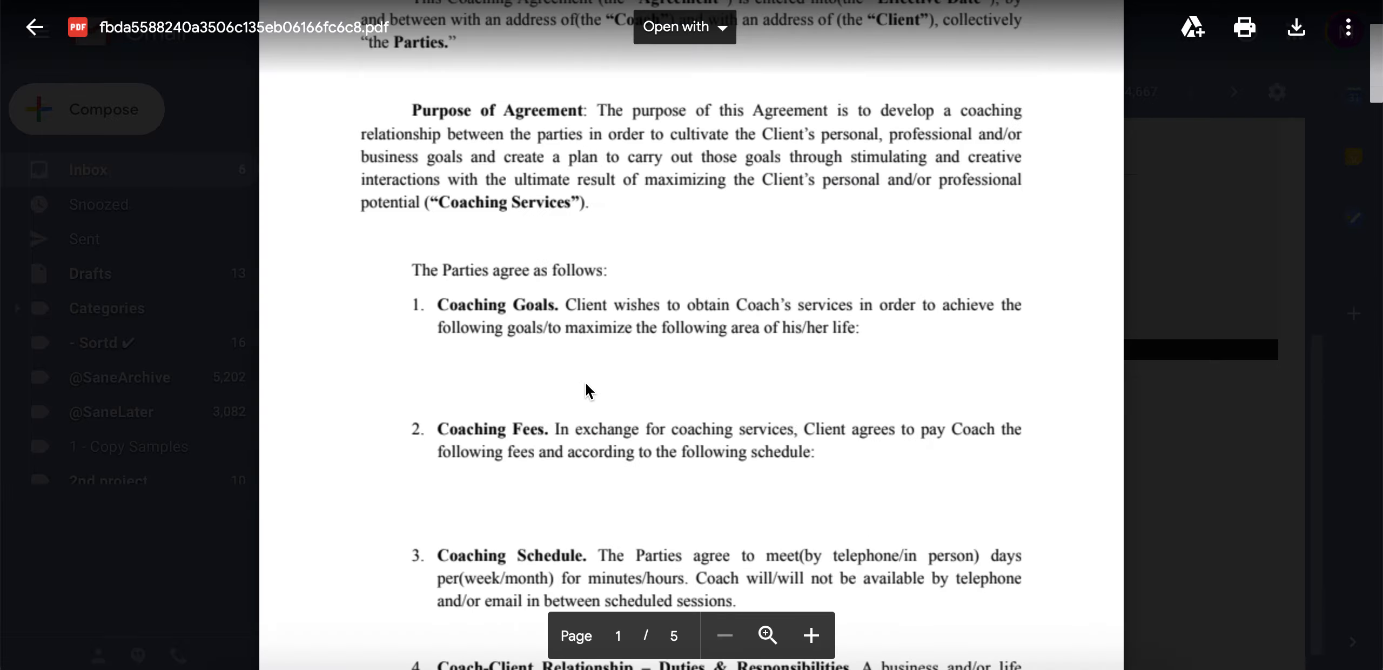
pyautogui.scroll(-5, 585, 386)
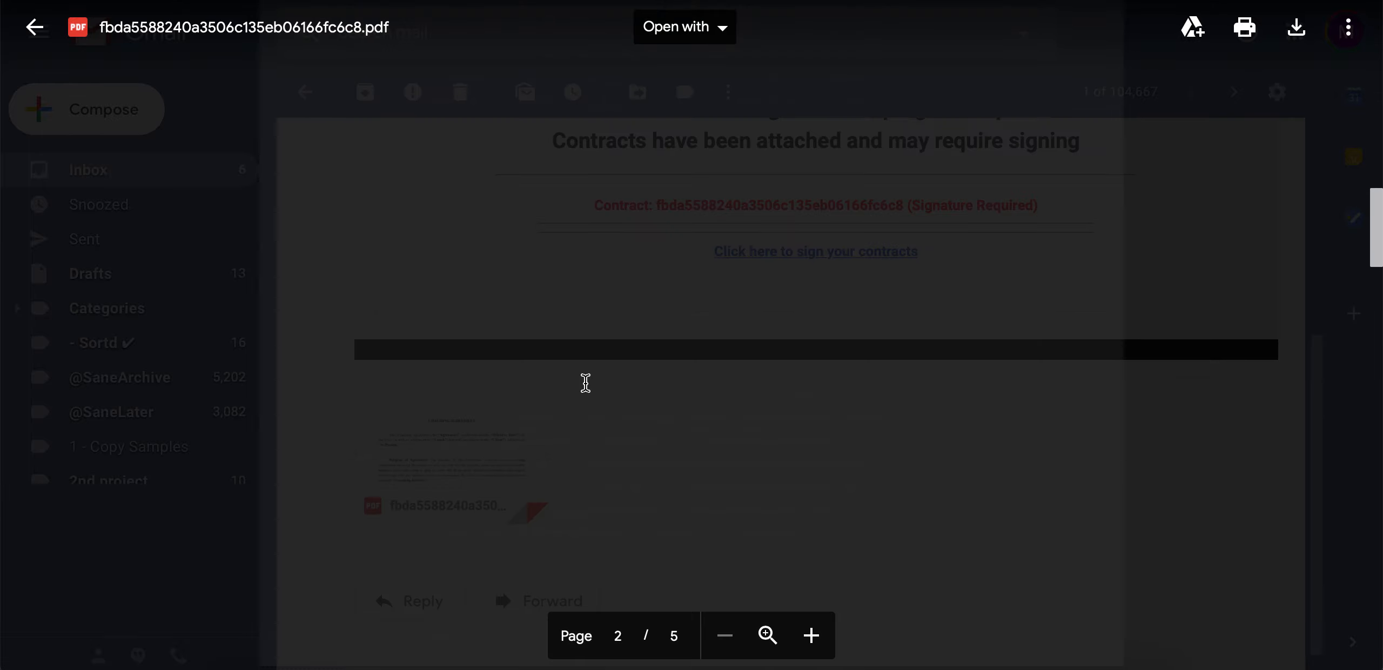
pyautogui.scroll(5, 585, 383)
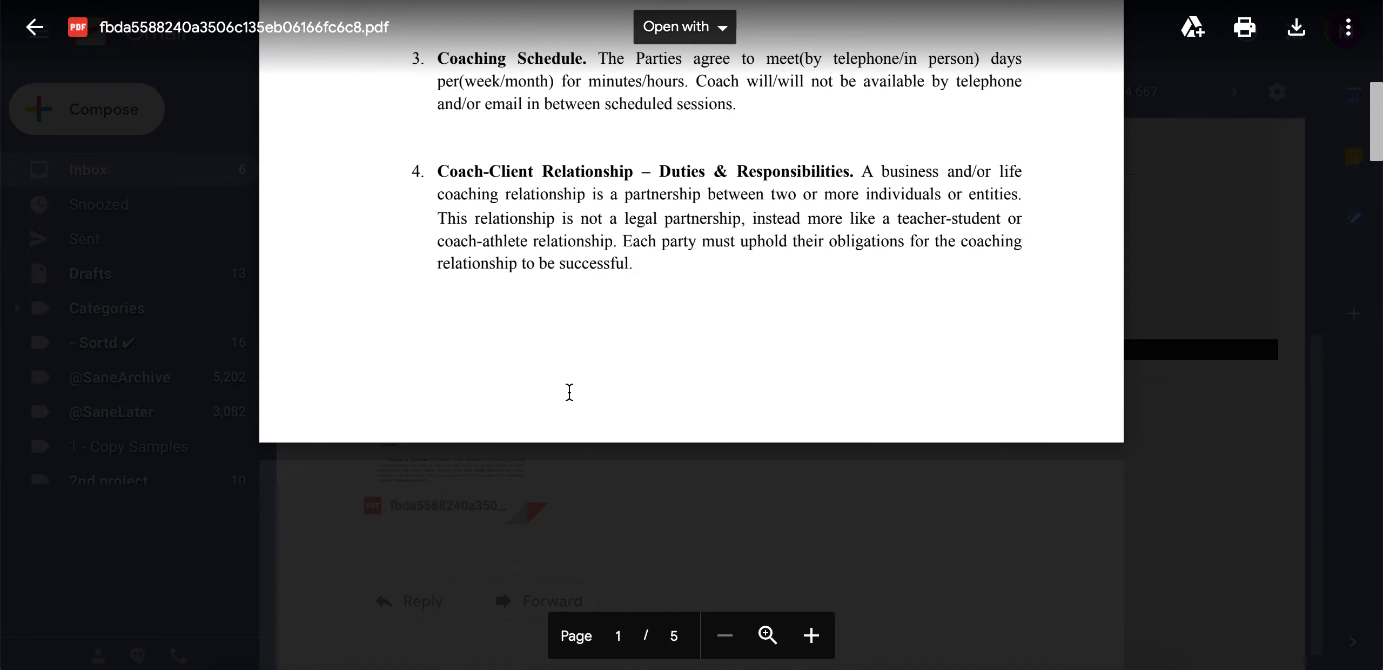
pyautogui.scroll(-5, 565, 277)
pyautogui.scroll(-5, 565, 276)
pyautogui.scroll(-6, 568, 390)
pyautogui.scroll(-10, 568, 390)
pyautogui.scroll(-3, 568, 390)
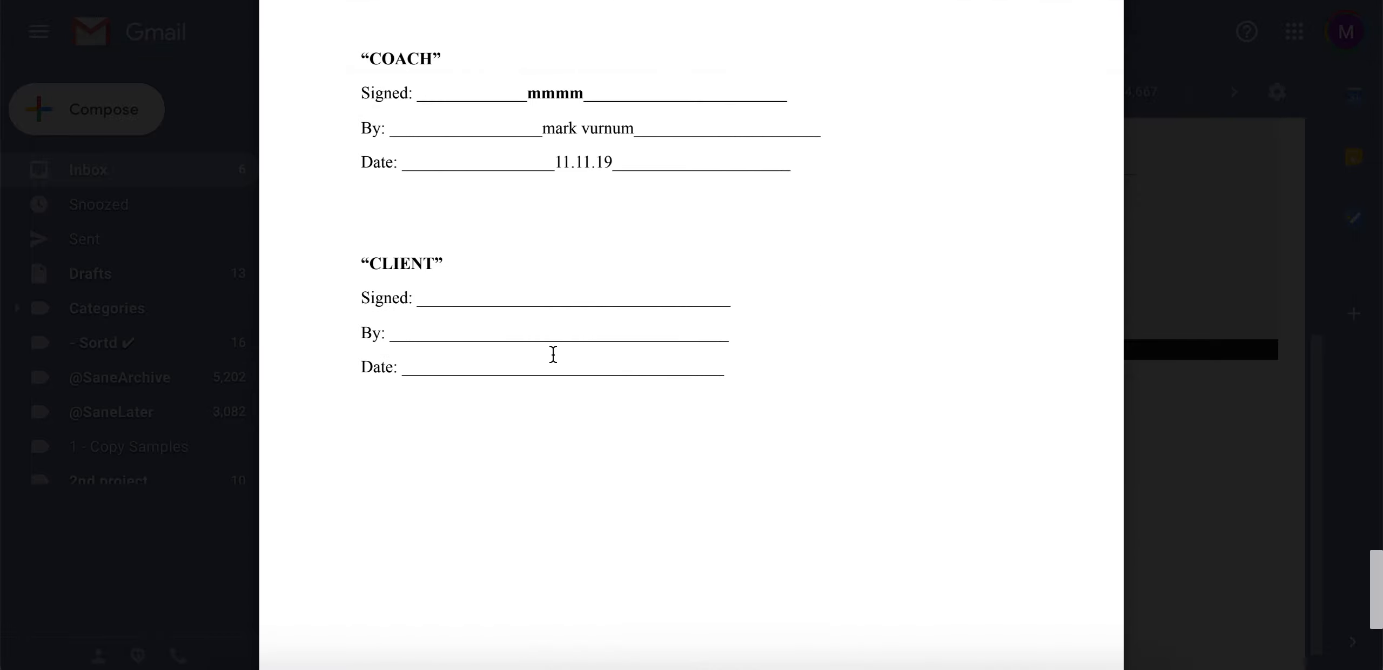
pyautogui.click(1198, 392)
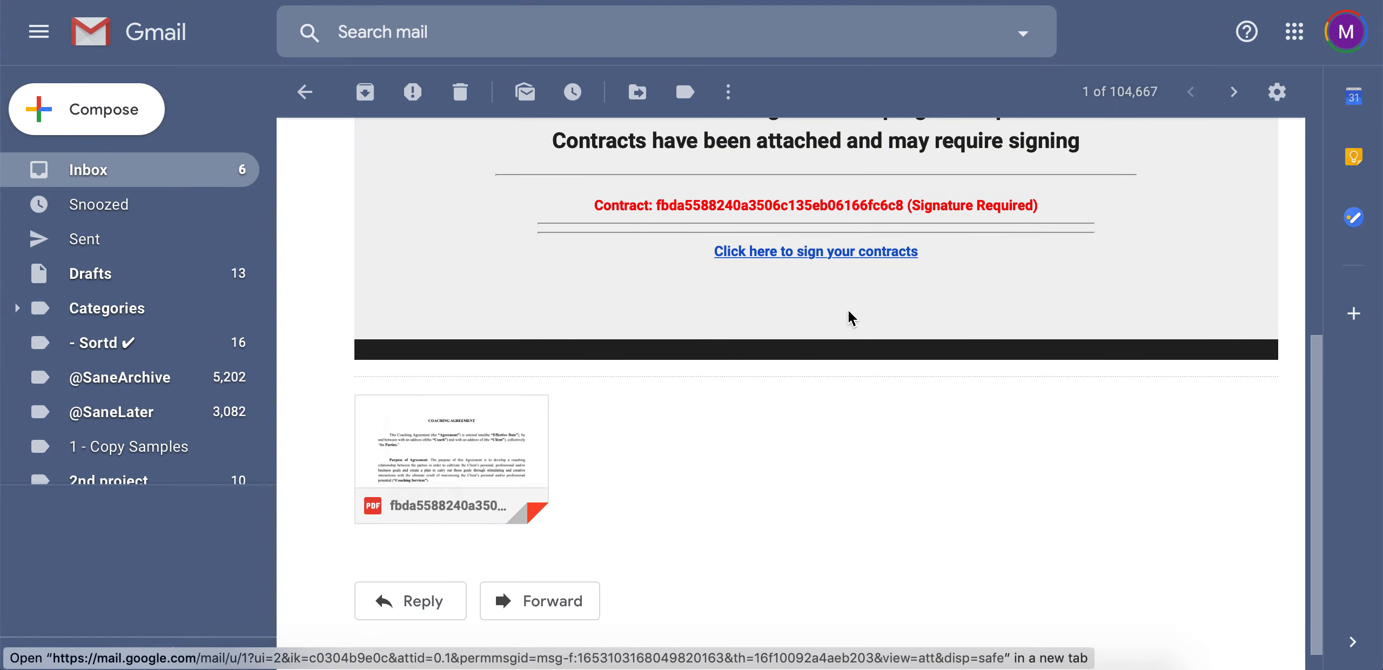
pyautogui.scroll(3, 632, 235)
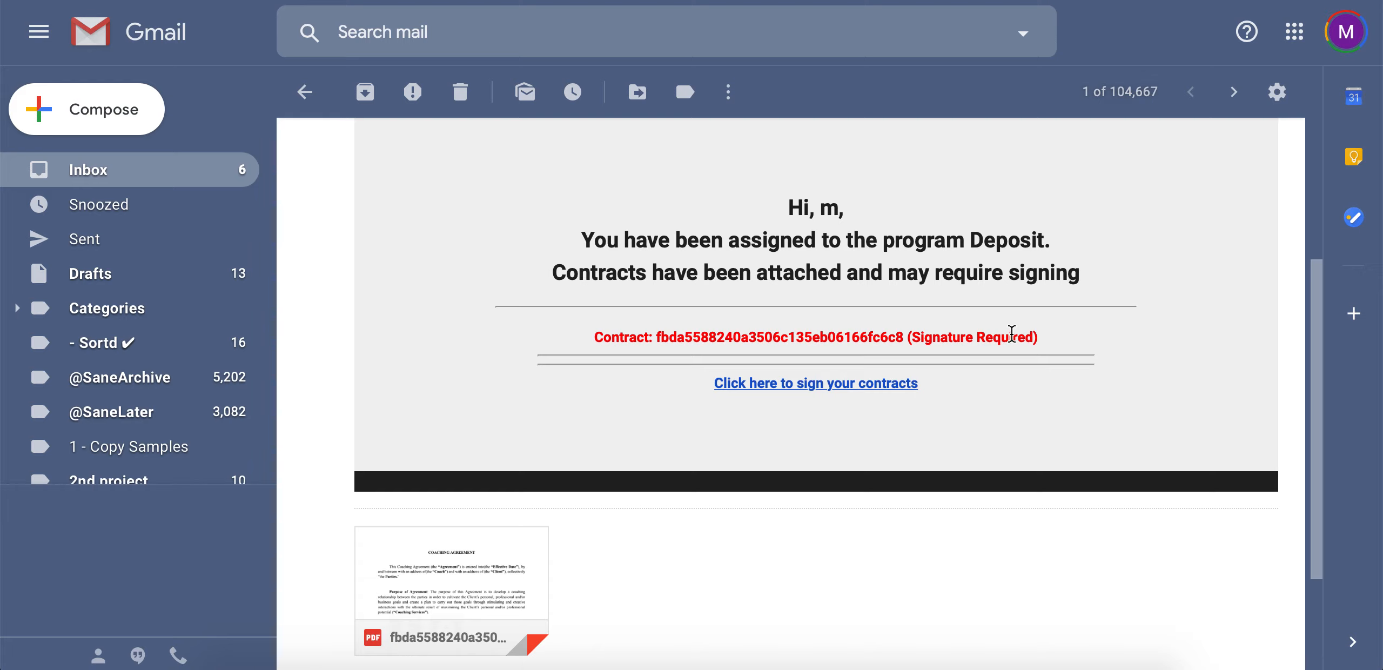